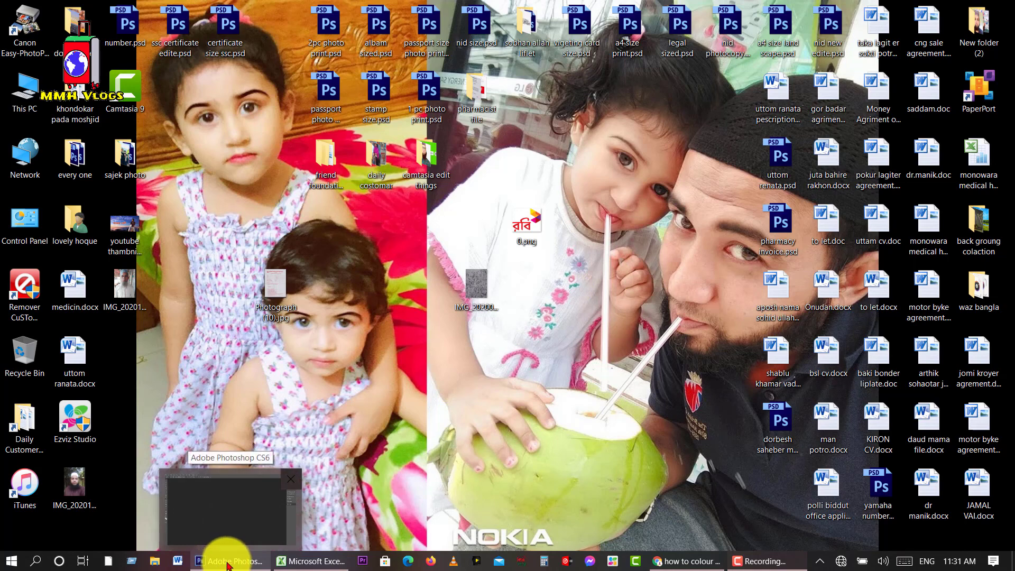
Step: Open the Desktop form scan Photograph (10).jpg in Photoshop
{"action": "left_click", "coordinate": [227, 561]}
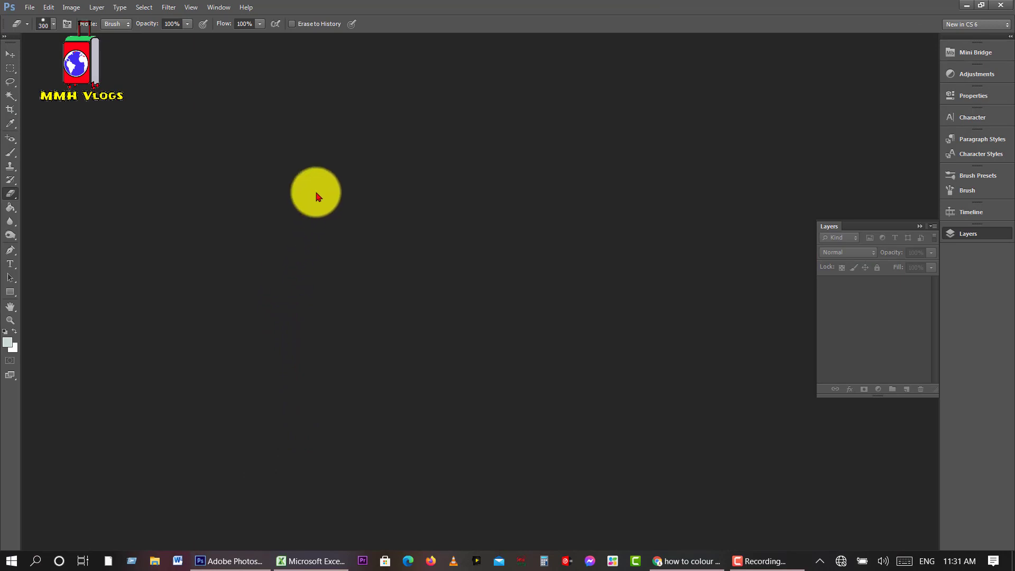
{"action": "key", "text": "ctrl+o"}
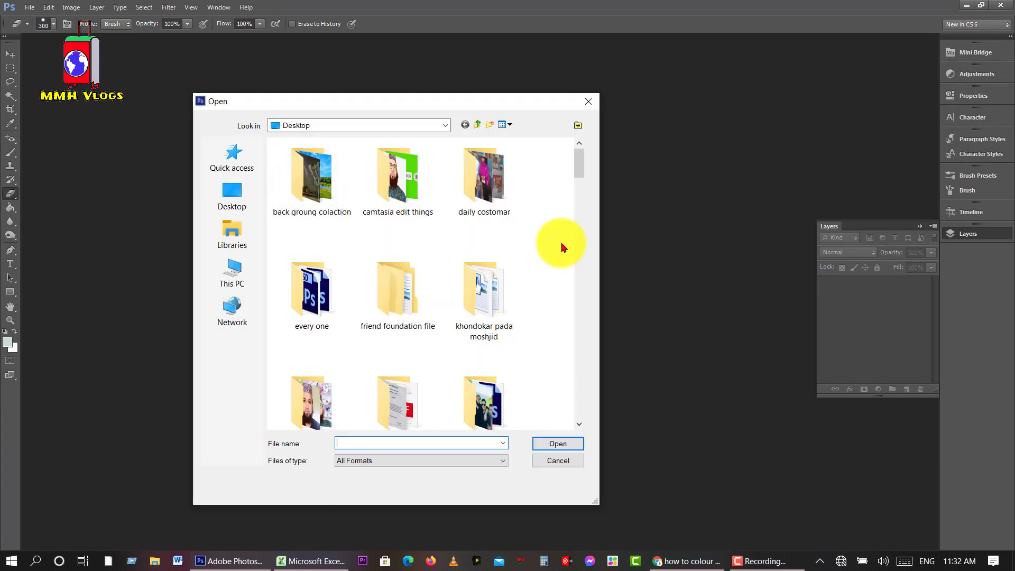
{"action": "mouse_move", "coordinate": [582, 167]}
{"action": "left_mouse_down"}
{"action": "mouse_move", "coordinate": [585, 242]}
{"action": "mouse_move", "coordinate": [565, 263]}
{"action": "left_mouse_up"}
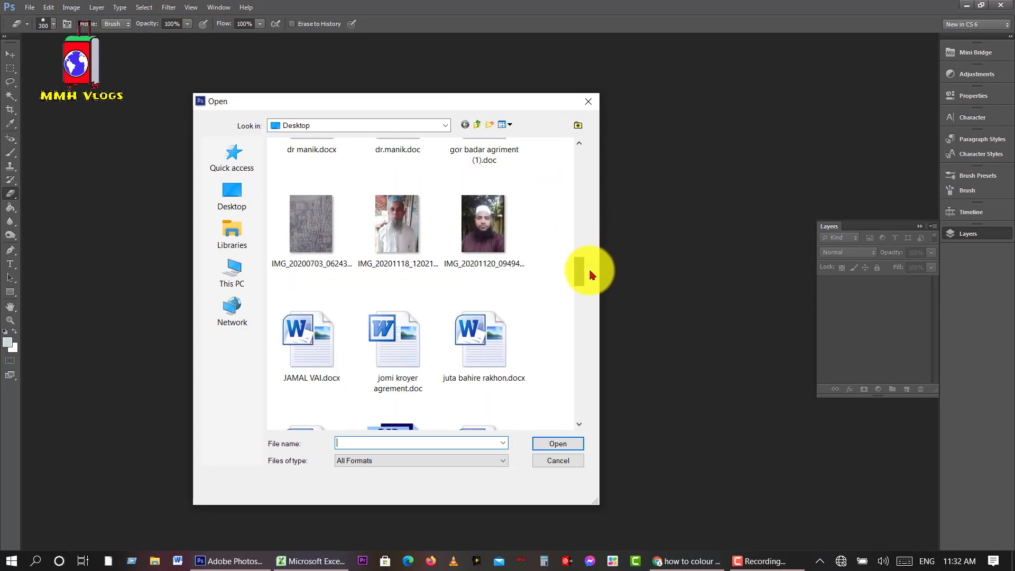
{"action": "left_click", "coordinate": [284, 202]}
{"action": "scroll", "coordinate": [483, 337], "scroll_direction": "down", "scroll_amount": 3}
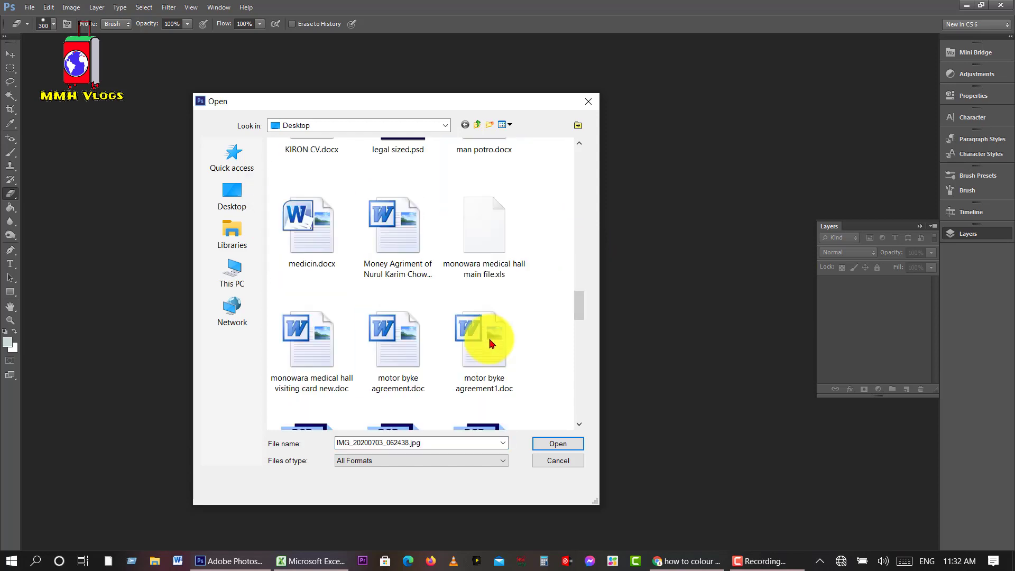
{"action": "scroll", "coordinate": [490, 344], "scroll_direction": "down", "scroll_amount": 3}
{"action": "scroll", "coordinate": [488, 338], "scroll_direction": "down", "scroll_amount": 3}
{"action": "scroll", "coordinate": [489, 338], "scroll_direction": "down", "scroll_amount": 2}
{"action": "scroll", "coordinate": [484, 335], "scroll_direction": "up", "scroll_amount": 5}
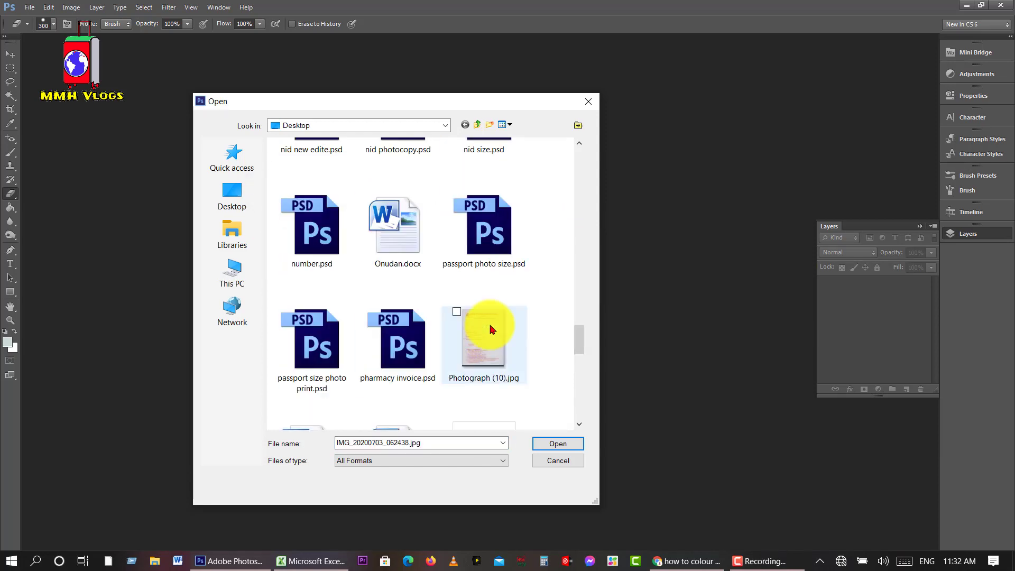
{"action": "left_click", "coordinate": [466, 319]}
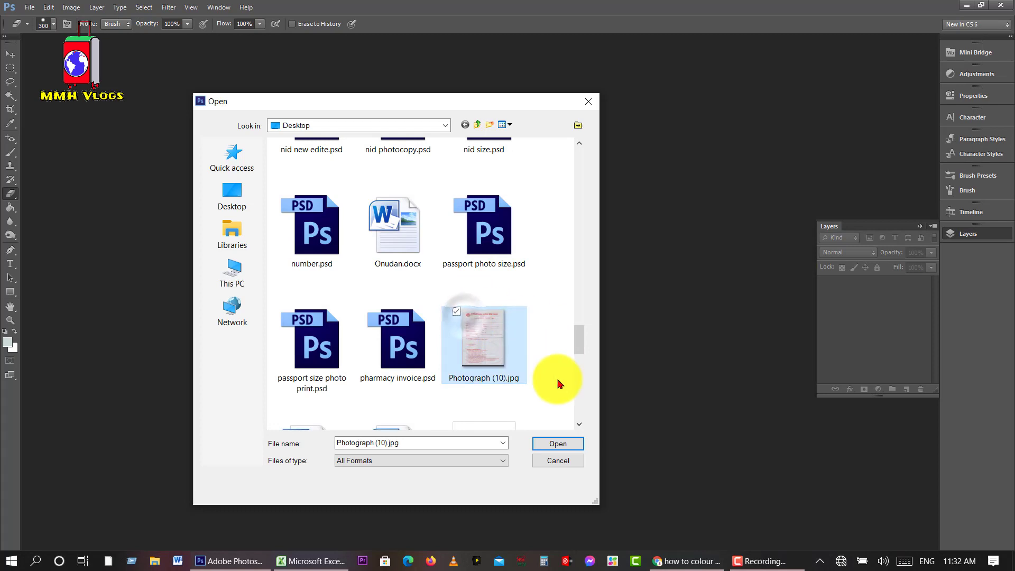
{"action": "left_click", "coordinate": [554, 442]}
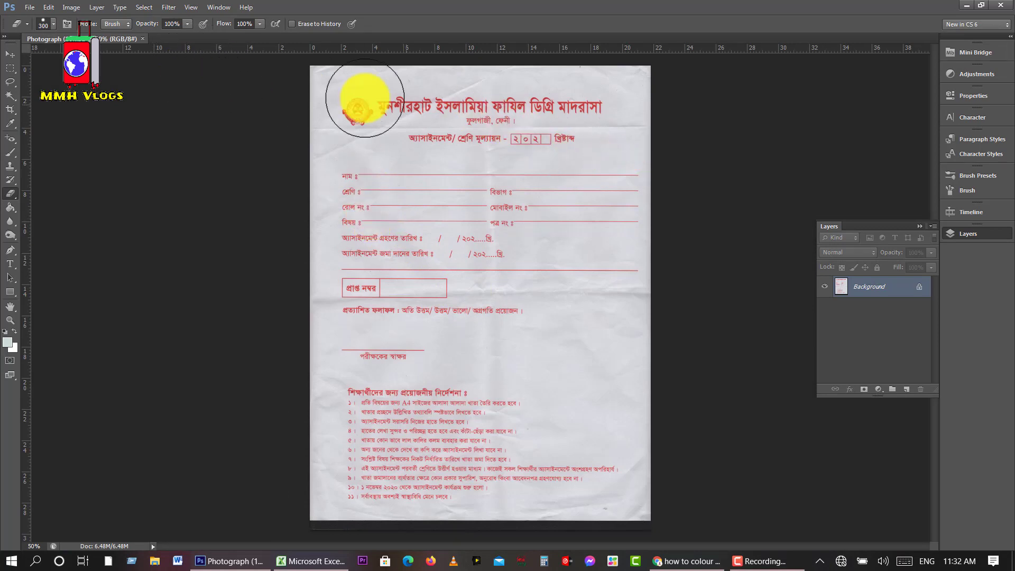
Step: Open IMG_20200703_062438.jpg from the Desktop as a second document
{"action": "left_click", "coordinate": [29, 7]}
{"action": "mouse_move", "coordinate": [49, 7]}
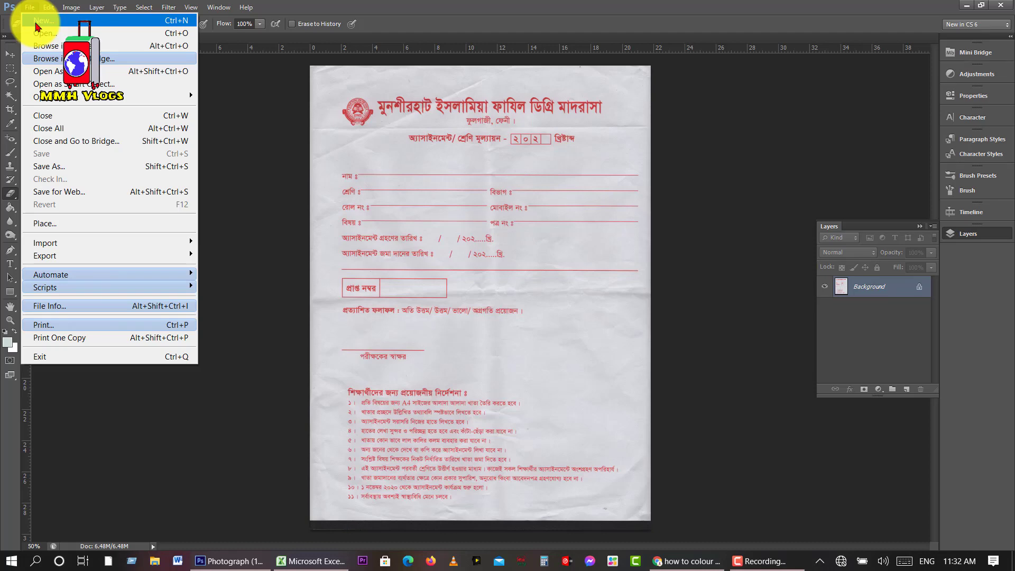
{"action": "left_click", "coordinate": [38, 32]}
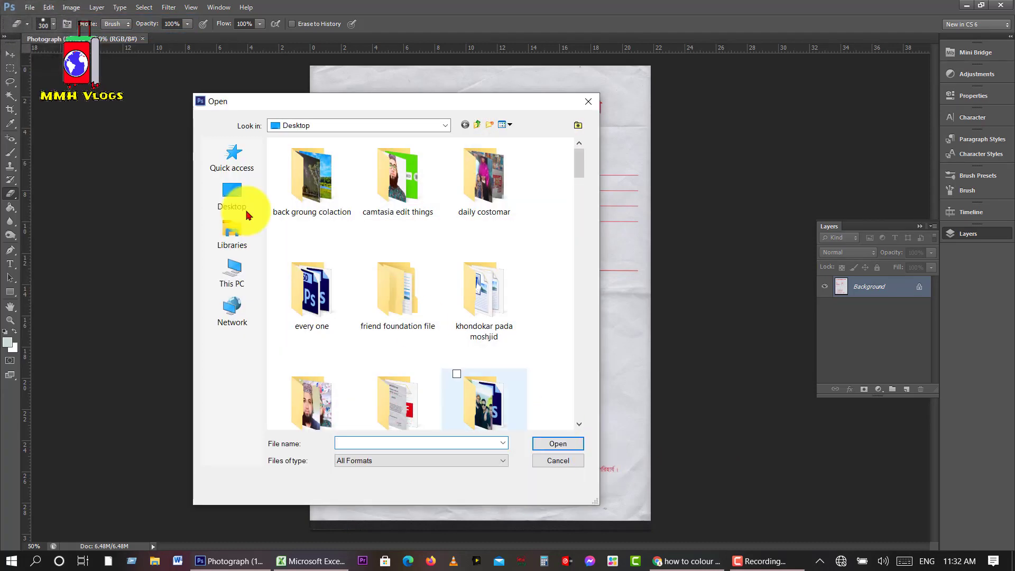
{"action": "left_click", "coordinate": [224, 197]}
{"action": "scroll", "coordinate": [430, 294], "scroll_direction": "down", "scroll_amount": 5}
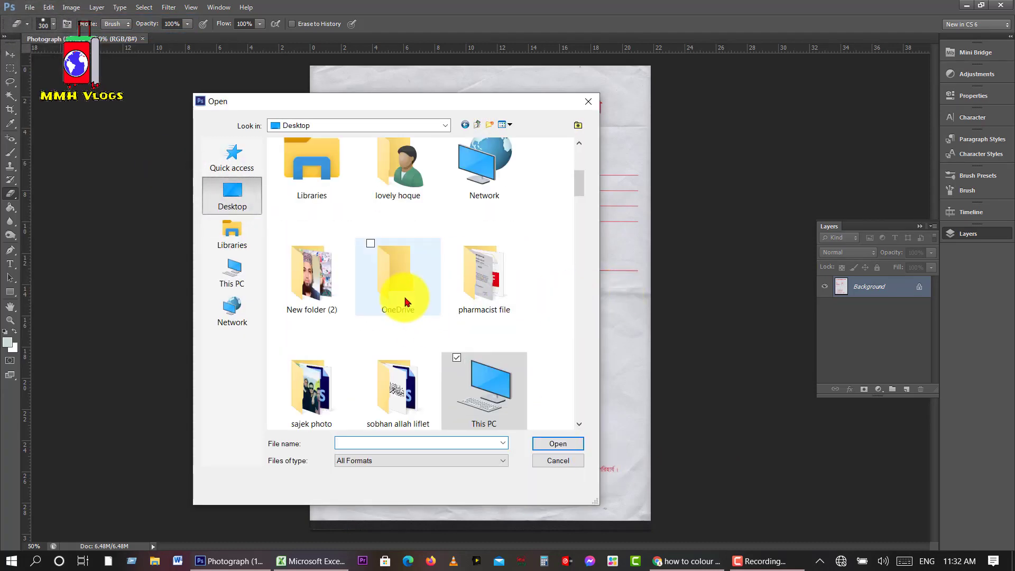
{"action": "scroll", "coordinate": [402, 295], "scroll_direction": "up", "scroll_amount": 3}
{"action": "scroll", "coordinate": [406, 301], "scroll_direction": "up", "scroll_amount": 1}
{"action": "scroll", "coordinate": [407, 299], "scroll_direction": "down", "scroll_amount": 3}
{"action": "scroll", "coordinate": [407, 298], "scroll_direction": "down", "scroll_amount": 5}
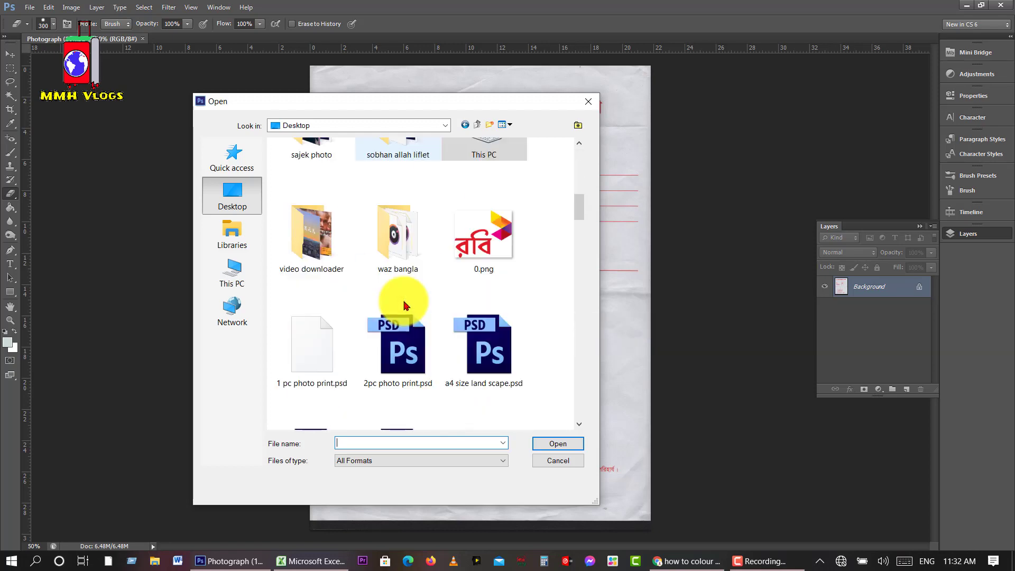
{"action": "scroll", "coordinate": [404, 302], "scroll_direction": "down", "scroll_amount": 3}
{"action": "scroll", "coordinate": [403, 307], "scroll_direction": "down", "scroll_amount": 3}
{"action": "scroll", "coordinate": [403, 307], "scroll_direction": "down", "scroll_amount": 2}
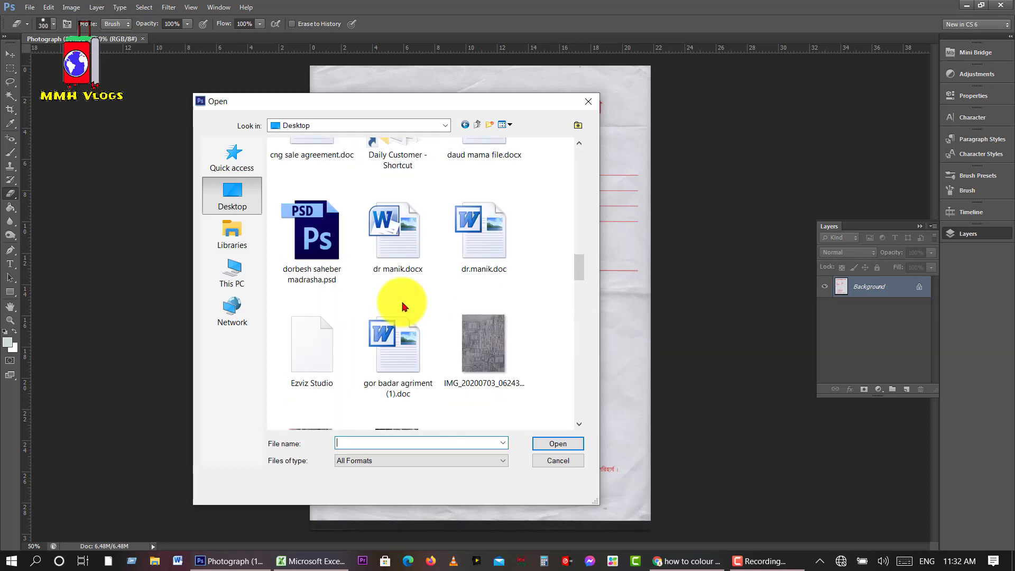
{"action": "scroll", "coordinate": [403, 307], "scroll_direction": "down", "scroll_amount": 3}
{"action": "scroll", "coordinate": [403, 307], "scroll_direction": "down", "scroll_amount": 3}
{"action": "scroll", "coordinate": [403, 306], "scroll_direction": "down", "scroll_amount": 2}
{"action": "scroll", "coordinate": [402, 306], "scroll_direction": "down", "scroll_amount": 3}
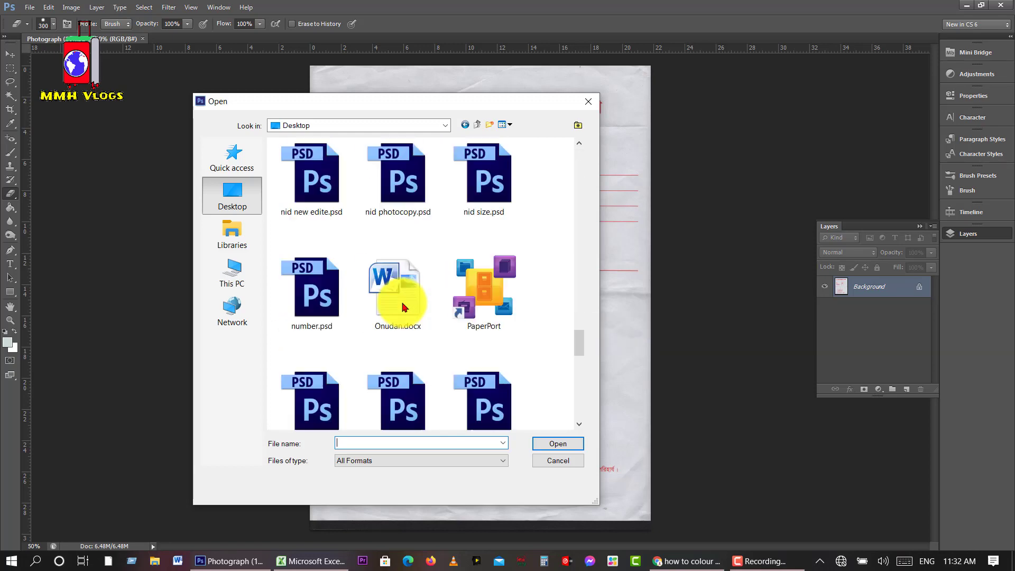
{"action": "scroll", "coordinate": [403, 306], "scroll_direction": "down", "scroll_amount": 3}
{"action": "scroll", "coordinate": [402, 306], "scroll_direction": "up", "scroll_amount": 3}
{"action": "scroll", "coordinate": [403, 306], "scroll_direction": "down", "scroll_amount": 3}
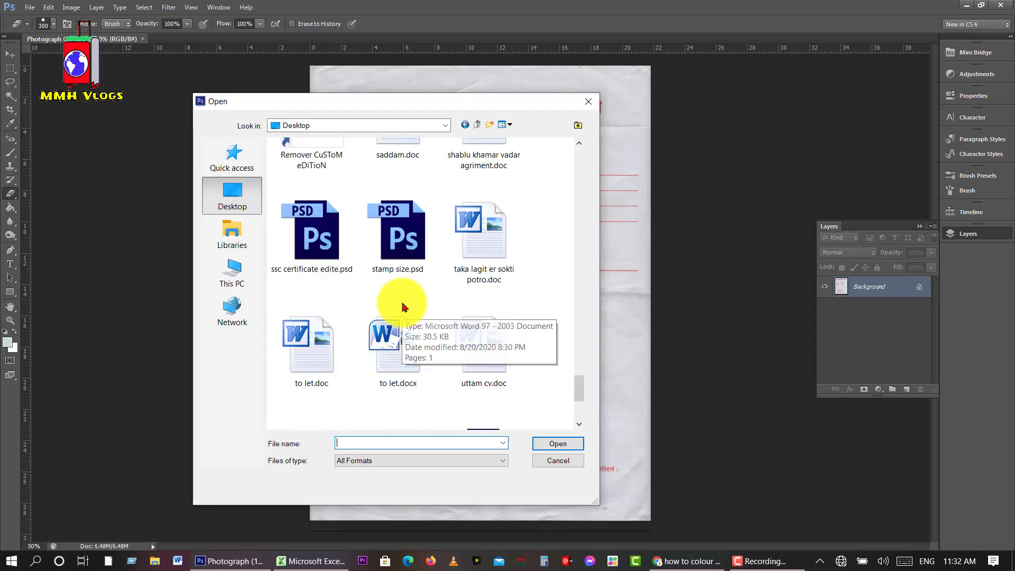
{"action": "scroll", "coordinate": [403, 306], "scroll_direction": "down", "scroll_amount": 3}
{"action": "scroll", "coordinate": [403, 307], "scroll_direction": "up", "scroll_amount": 5}
{"action": "scroll", "coordinate": [403, 307], "scroll_direction": "up", "scroll_amount": 5}
{"action": "scroll", "coordinate": [402, 306], "scroll_direction": "up", "scroll_amount": 3}
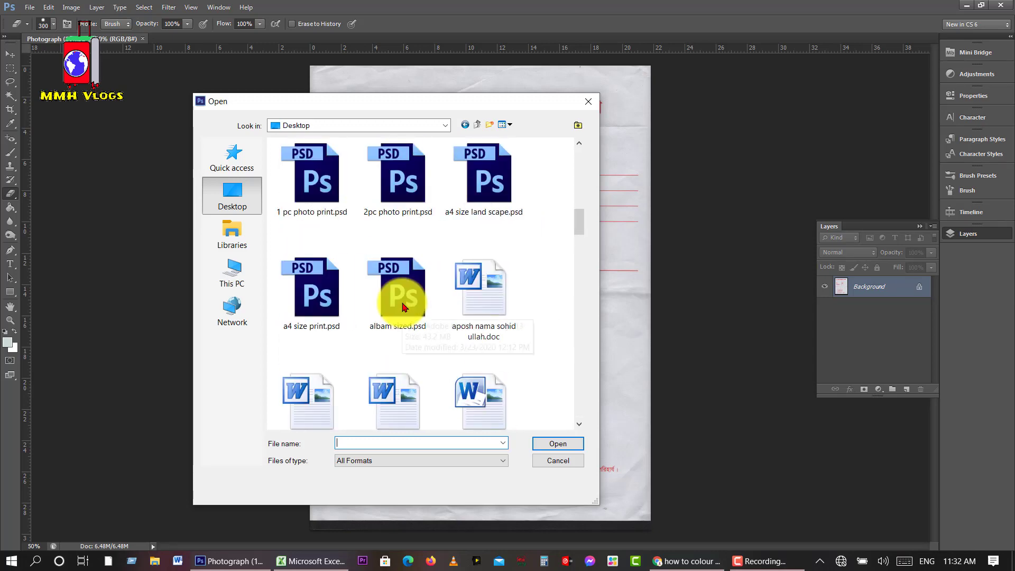
{"action": "scroll", "coordinate": [403, 306], "scroll_direction": "up", "scroll_amount": 3}
{"action": "scroll", "coordinate": [402, 307], "scroll_direction": "up", "scroll_amount": 1}
{"action": "scroll", "coordinate": [402, 307], "scroll_direction": "down", "scroll_amount": 5}
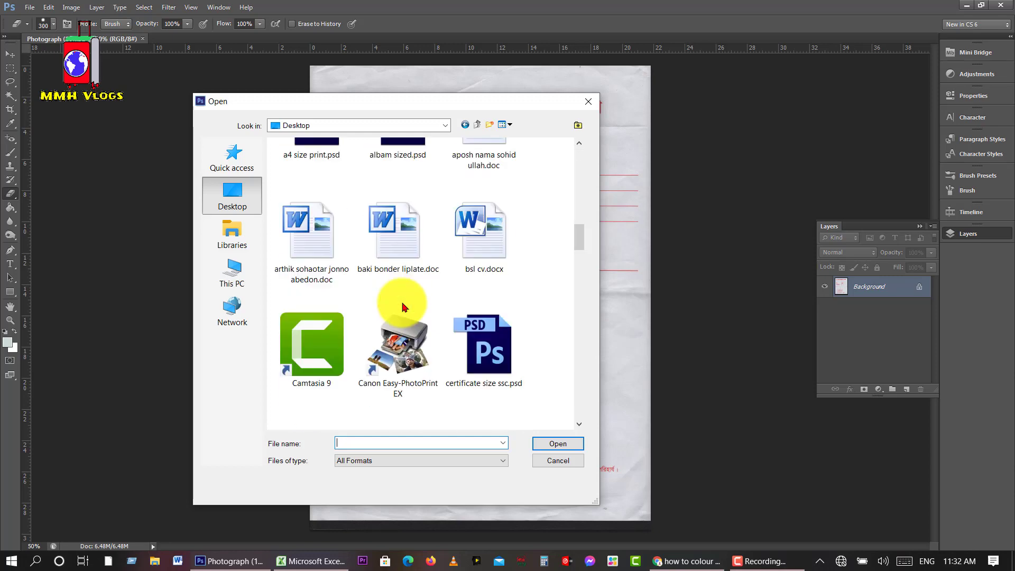
{"action": "scroll", "coordinate": [402, 307], "scroll_direction": "down", "scroll_amount": 3}
{"action": "scroll", "coordinate": [403, 306], "scroll_direction": "down", "scroll_amount": 5}
{"action": "scroll", "coordinate": [402, 307], "scroll_direction": "down", "scroll_amount": 3}
{"action": "scroll", "coordinate": [403, 307], "scroll_direction": "down", "scroll_amount": 5}
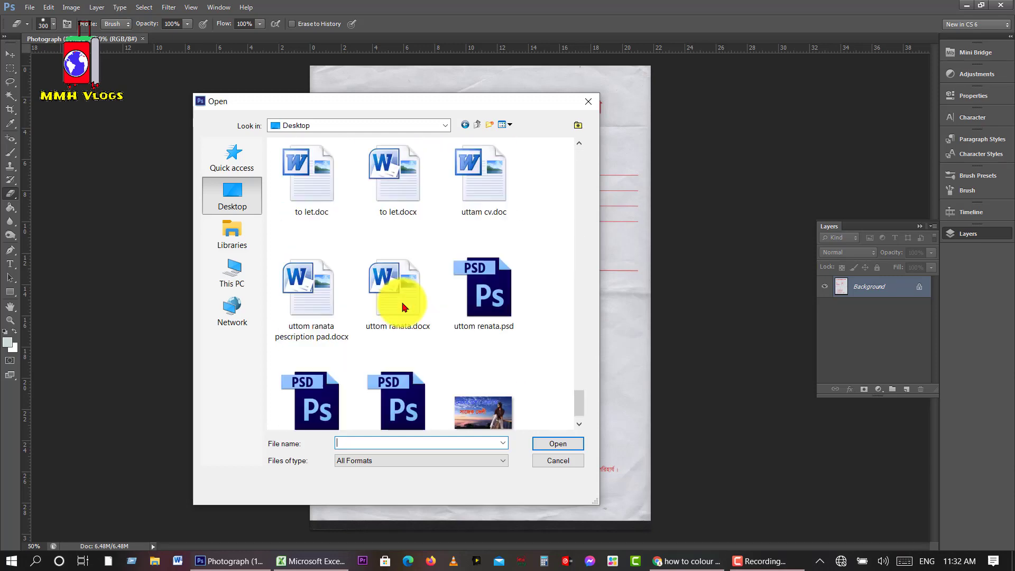
{"action": "scroll", "coordinate": [403, 307], "scroll_direction": "down", "scroll_amount": 1}
{"action": "scroll", "coordinate": [403, 306], "scroll_direction": "up", "scroll_amount": 5}
{"action": "scroll", "coordinate": [402, 307], "scroll_direction": "up", "scroll_amount": 3}
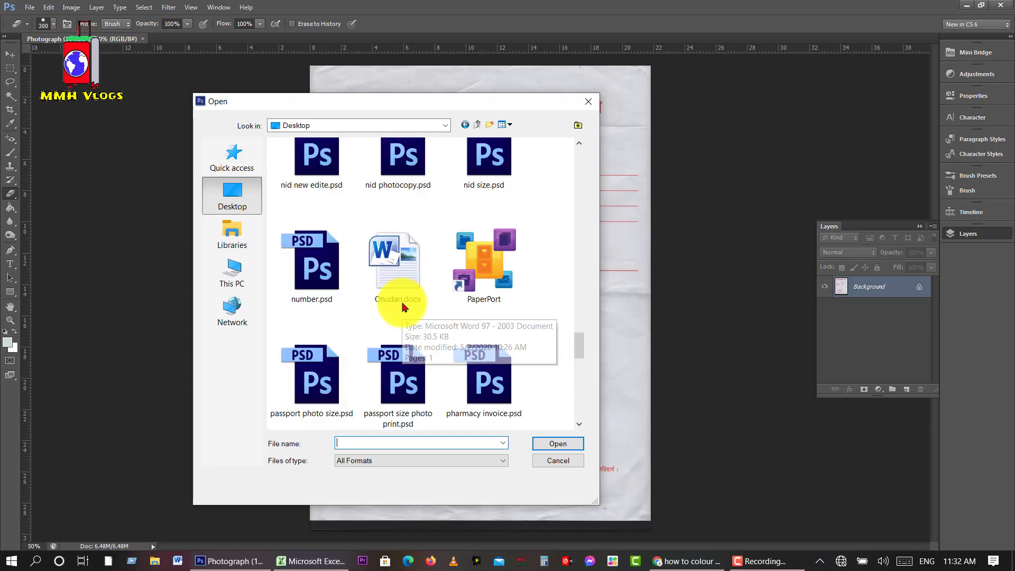
{"action": "scroll", "coordinate": [403, 306], "scroll_direction": "up", "scroll_amount": 3}
{"action": "scroll", "coordinate": [402, 306], "scroll_direction": "up", "scroll_amount": 1}
{"action": "scroll", "coordinate": [403, 306], "scroll_direction": "up", "scroll_amount": 2}
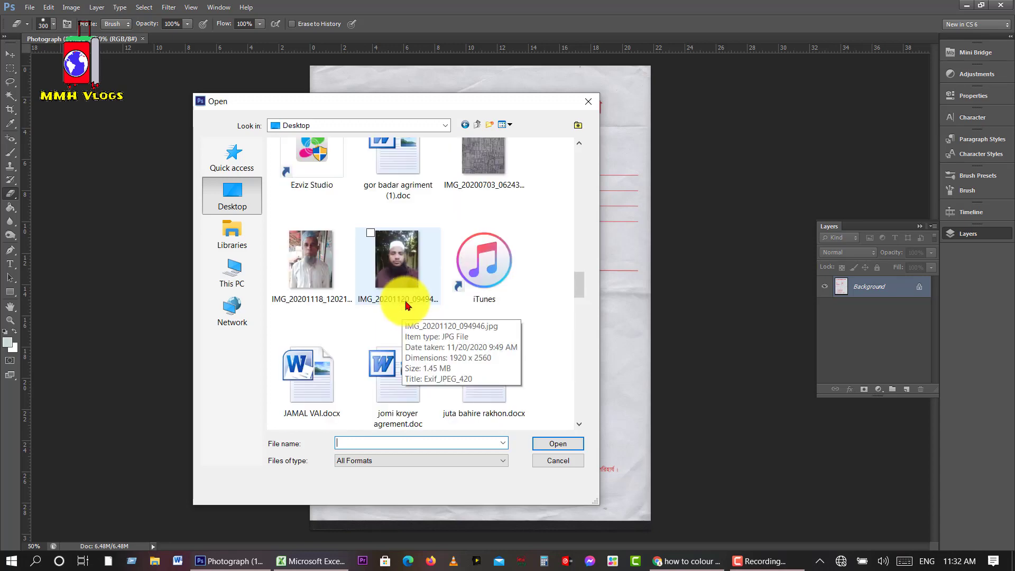
{"action": "left_click", "coordinate": [476, 176]}
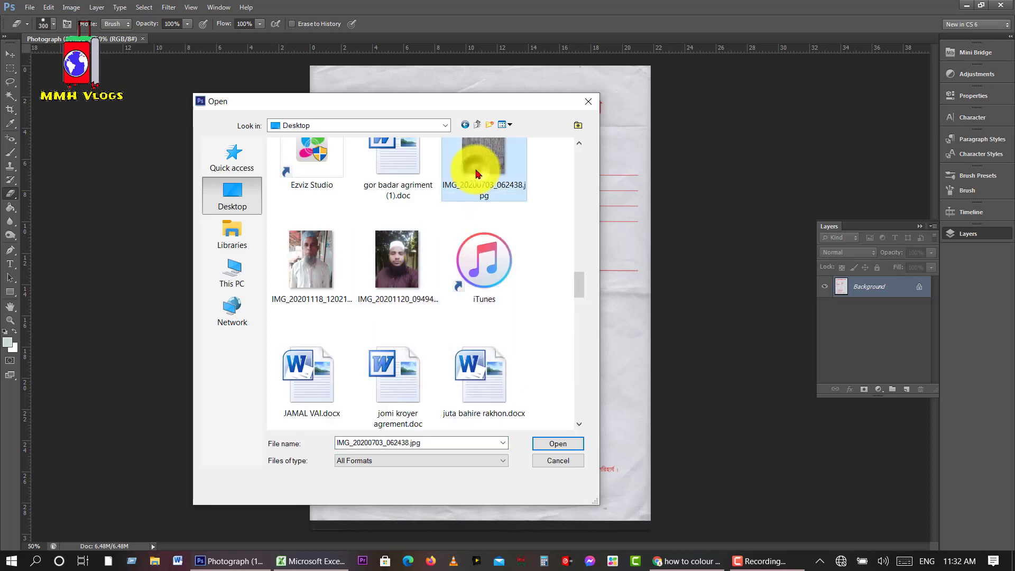
{"action": "left_click", "coordinate": [546, 439]}
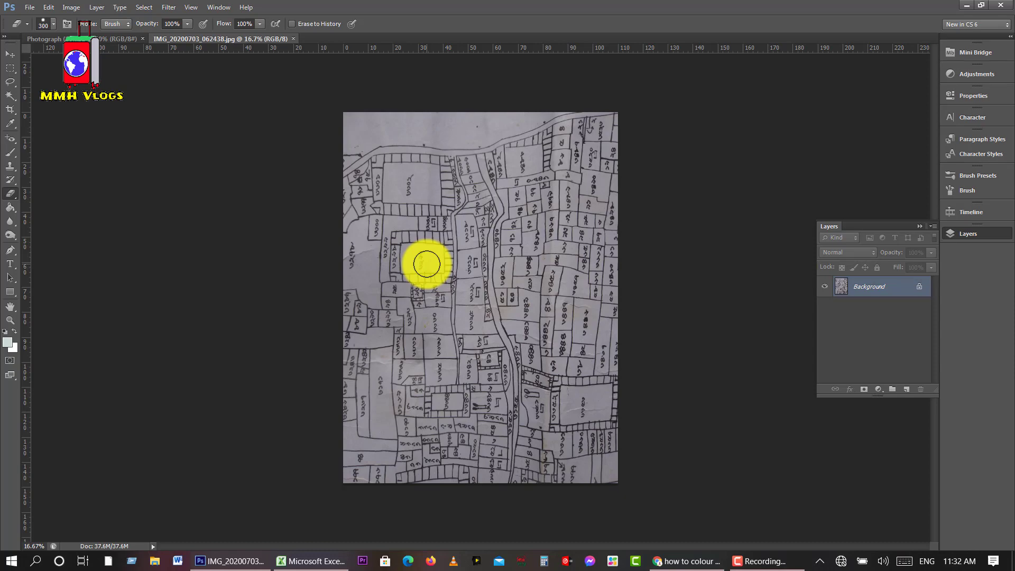
Step: Zoom the land map to 50% and switch to the Move tool
{"action": "key", "text": "ctrl+plus"}
{"action": "key", "text": "ctrl+plus"}
{"action": "key", "text": "ctrl+plus"}
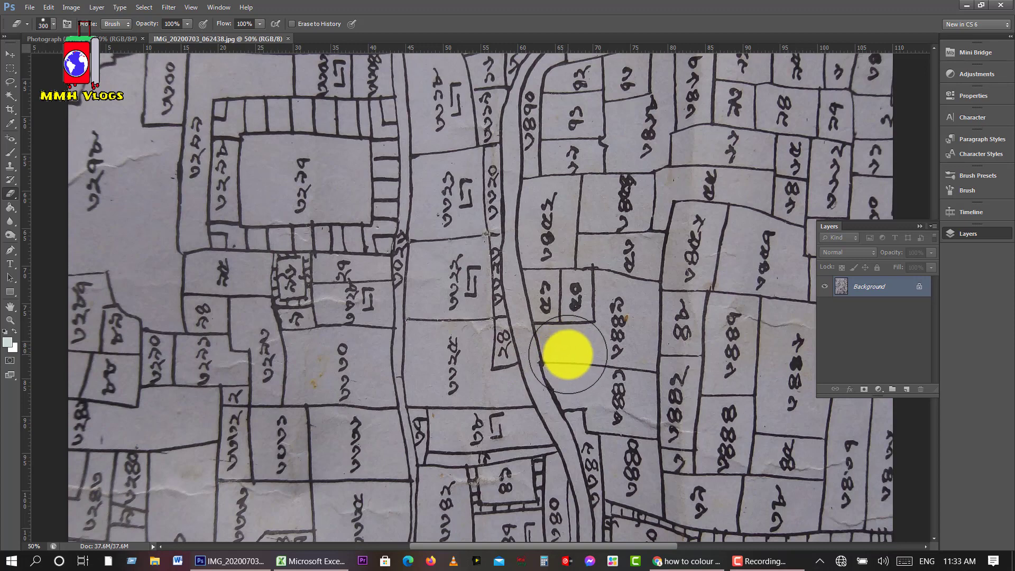
{"action": "left_click", "coordinate": [9, 56]}
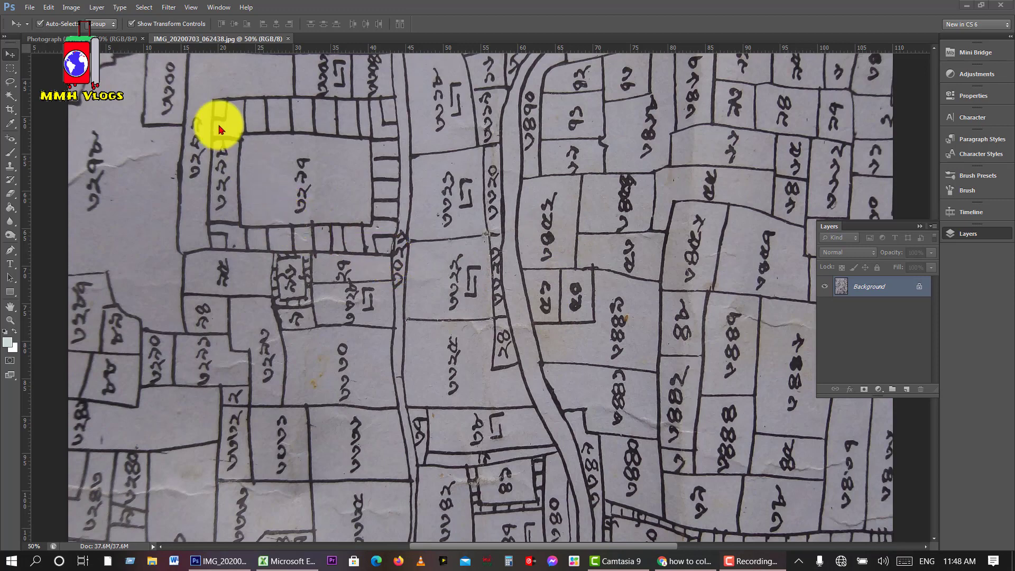
Step: In Color Range, sample the map's grey paper at four spots and accept the selection
{"action": "left_click", "coordinate": [149, 10]}
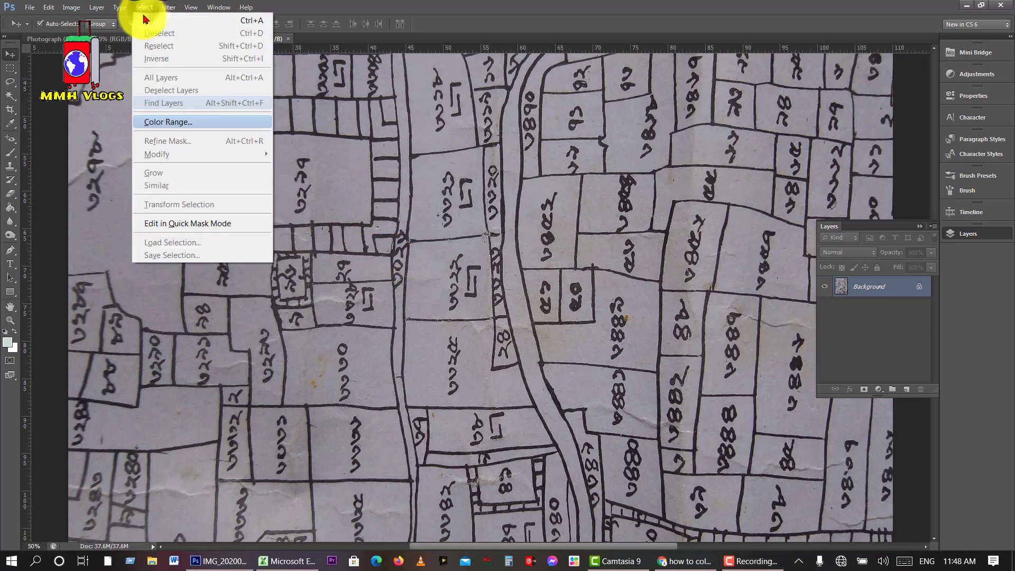
{"action": "left_click", "coordinate": [176, 125]}
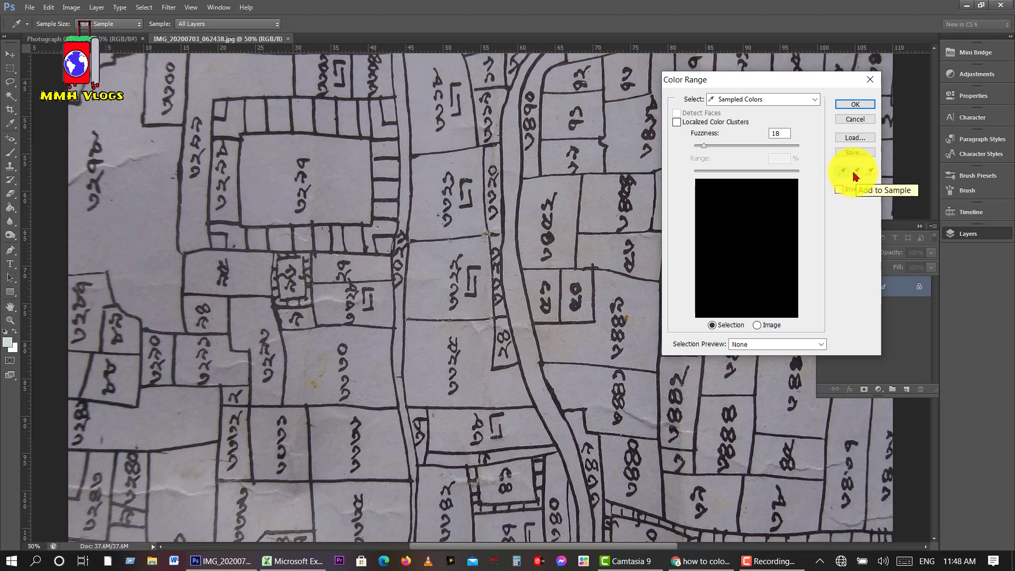
{"action": "left_click", "coordinate": [858, 179]}
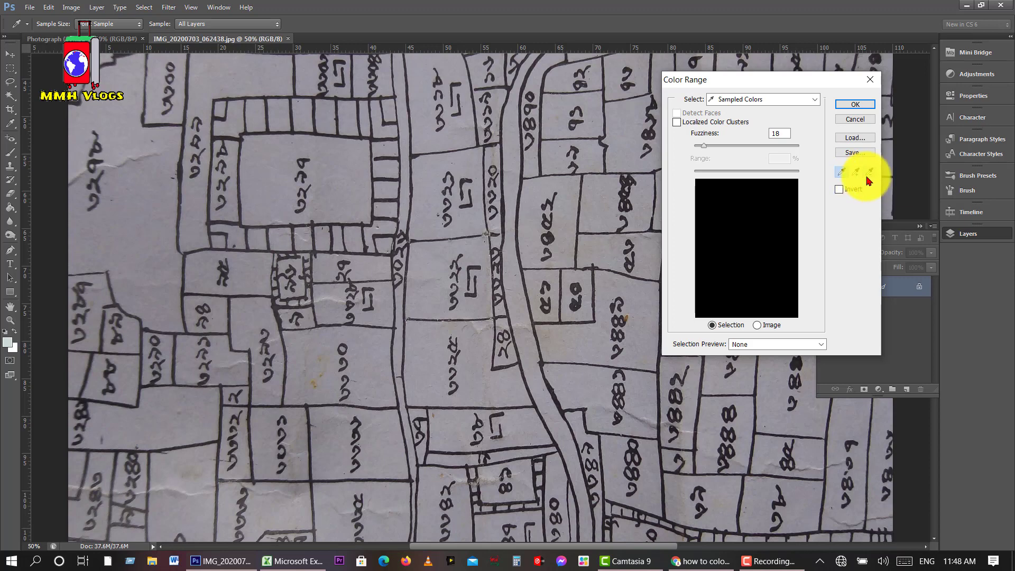
{"action": "left_click", "coordinate": [856, 174]}
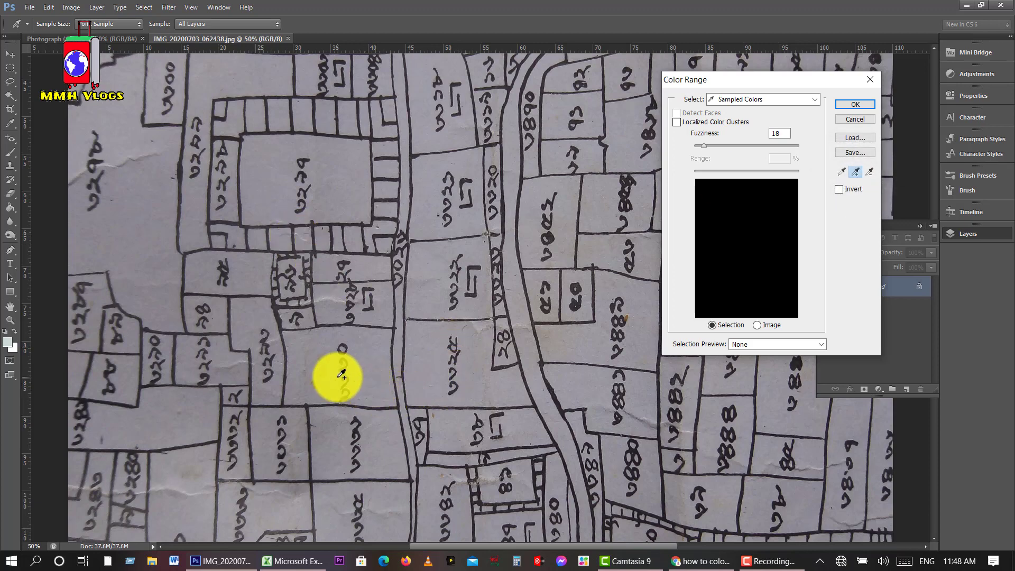
{"action": "left_click", "coordinate": [305, 351]}
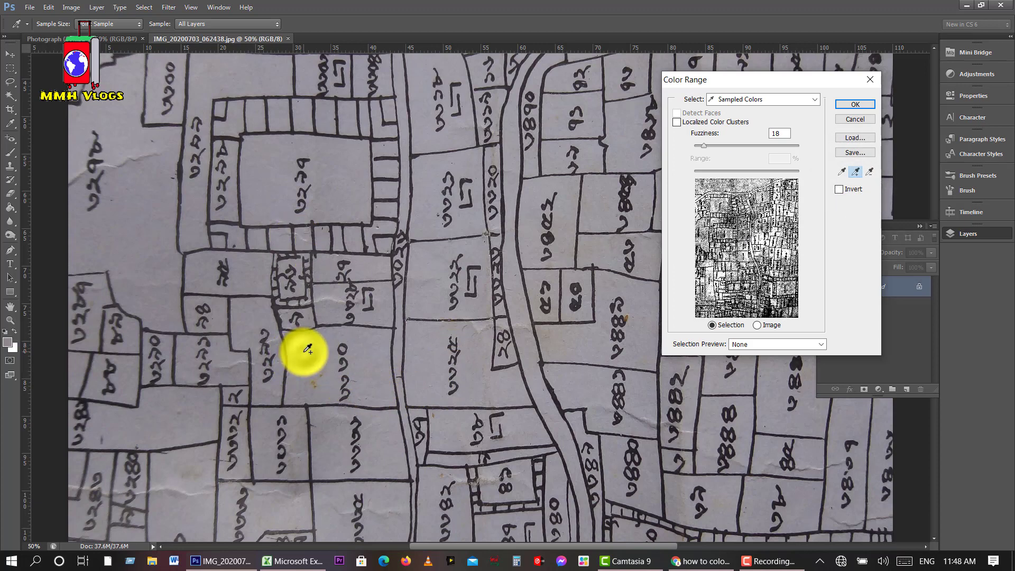
{"action": "left_click", "coordinate": [309, 353]}
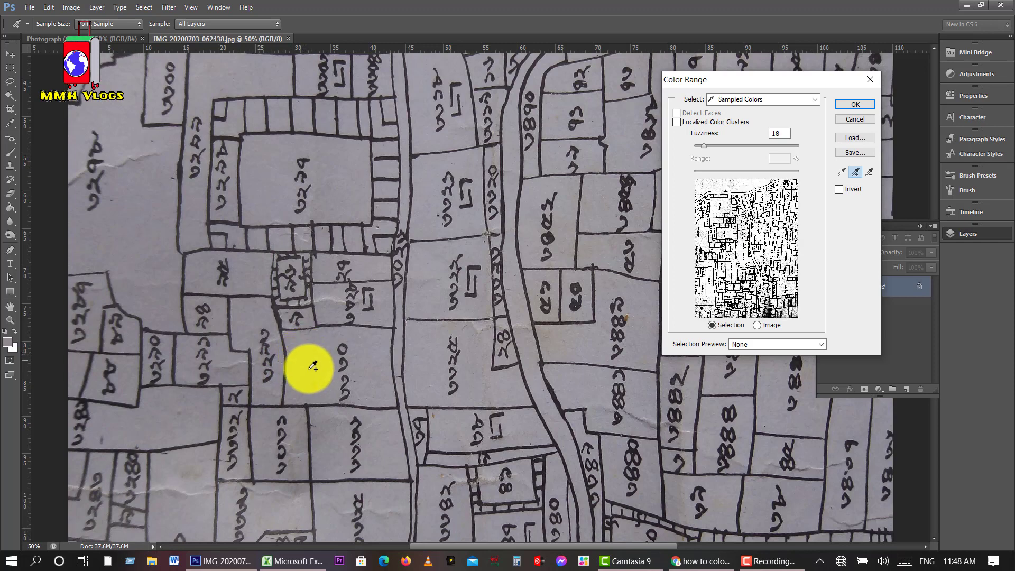
{"action": "left_click", "coordinate": [312, 376]}
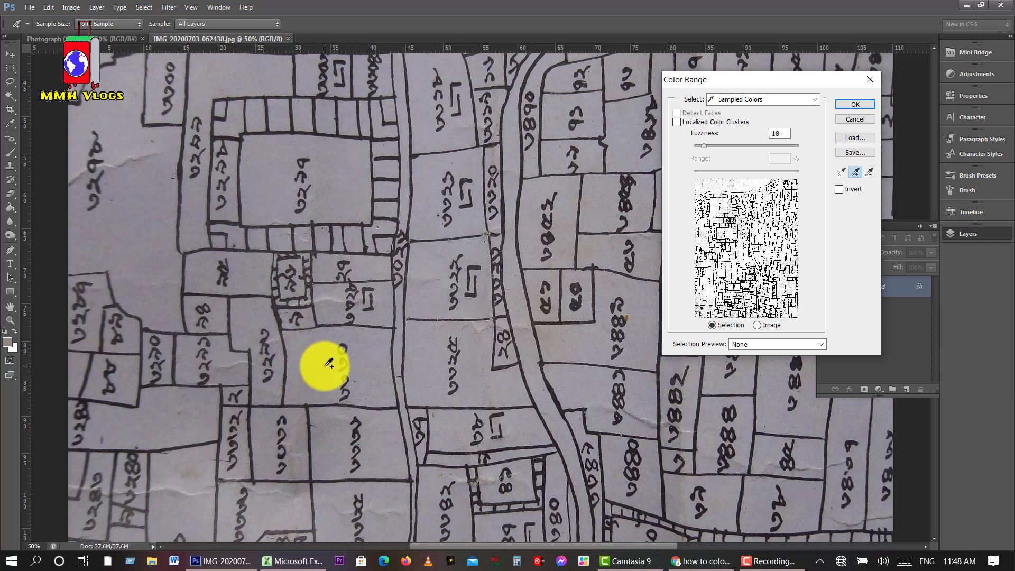
{"action": "left_click", "coordinate": [143, 217]}
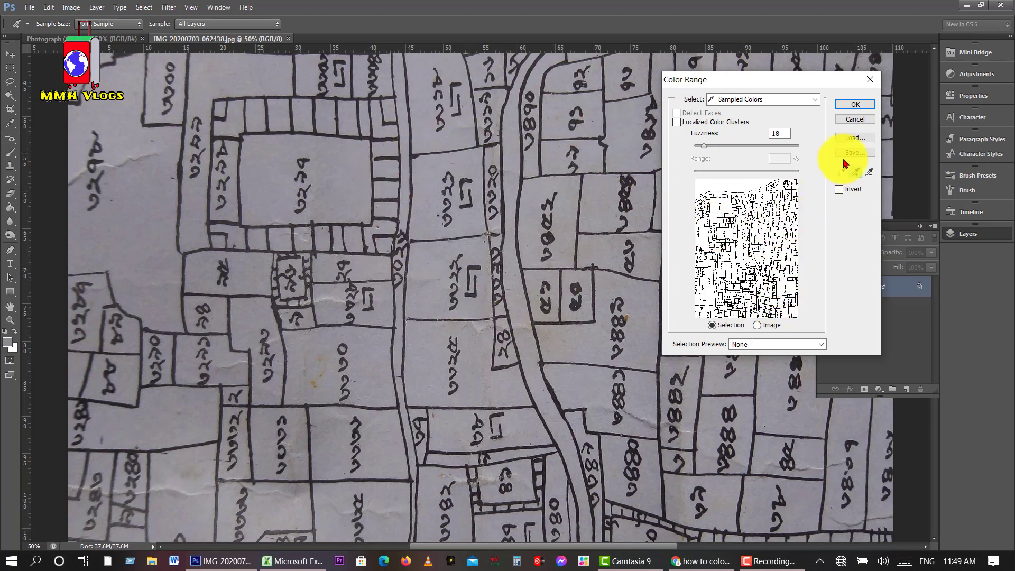
{"action": "left_click", "coordinate": [855, 104]}
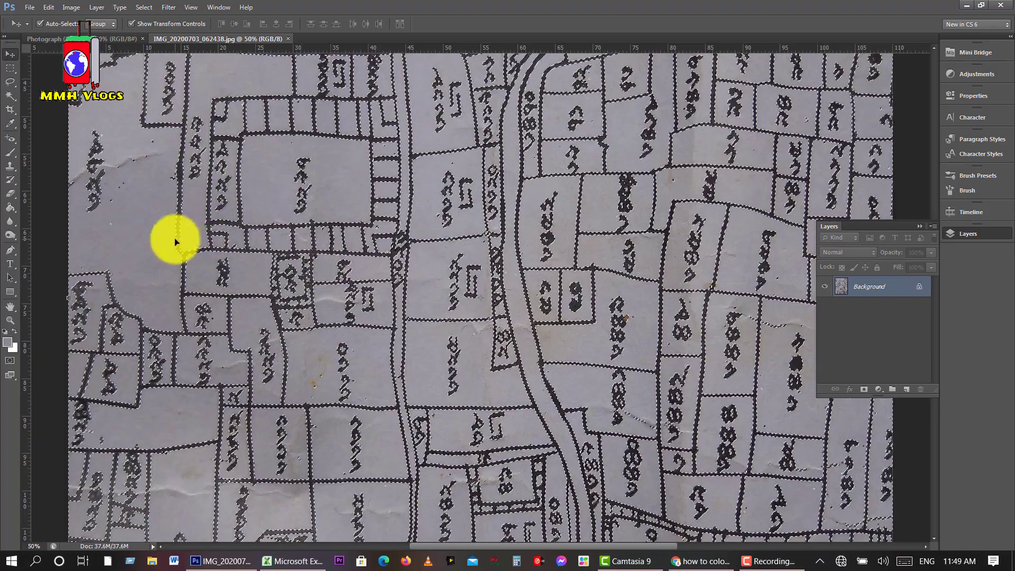
Step: Erase the selected paper from top to bottom of the map with a 600 px eraser
{"action": "right_click", "coordinate": [16, 196]}
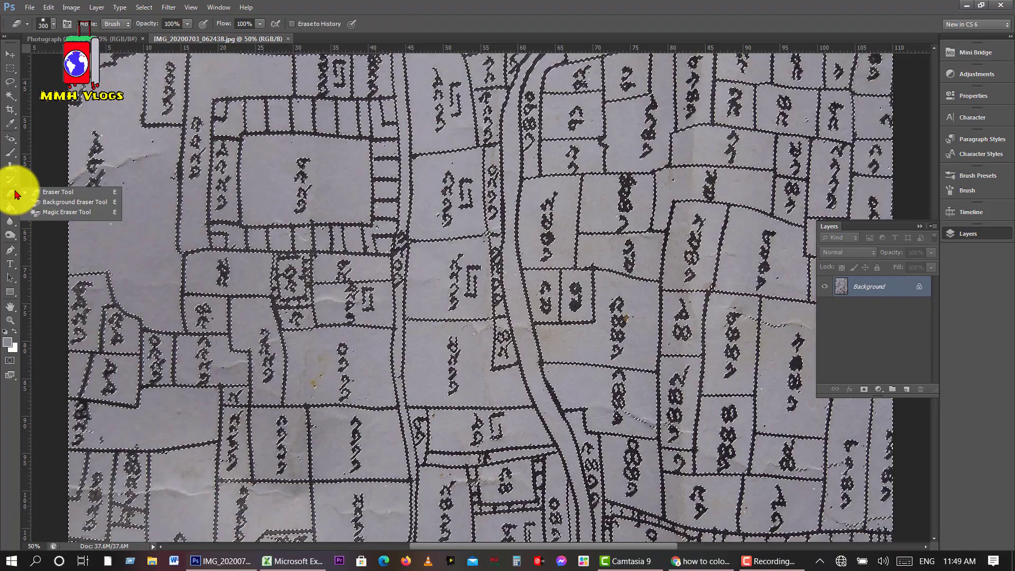
{"action": "left_click", "coordinate": [50, 198]}
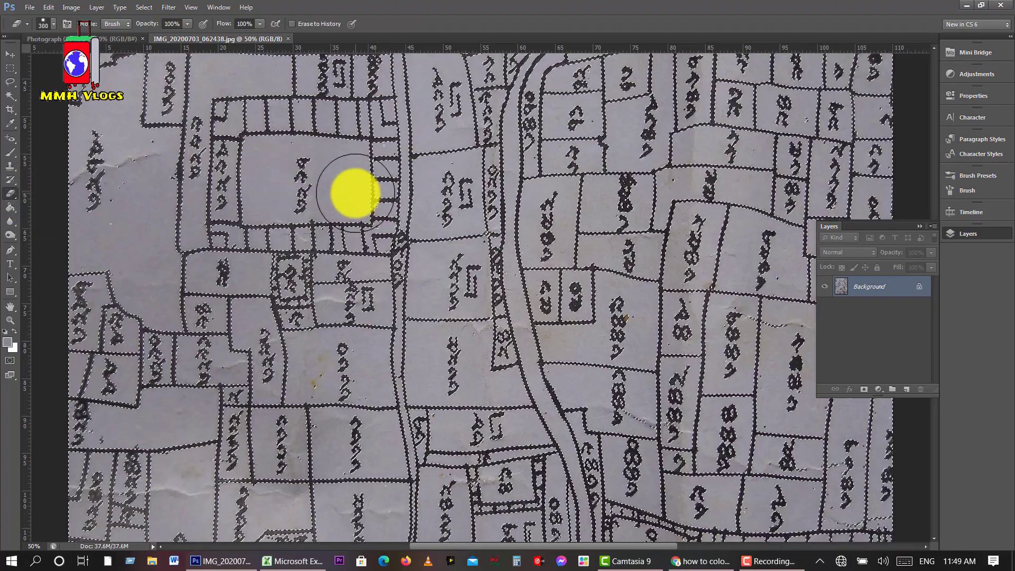
{"action": "key", "text": "bracketright"}
{"action": "key", "text": "bracketright"}
{"action": "key", "text": "bracketright"}
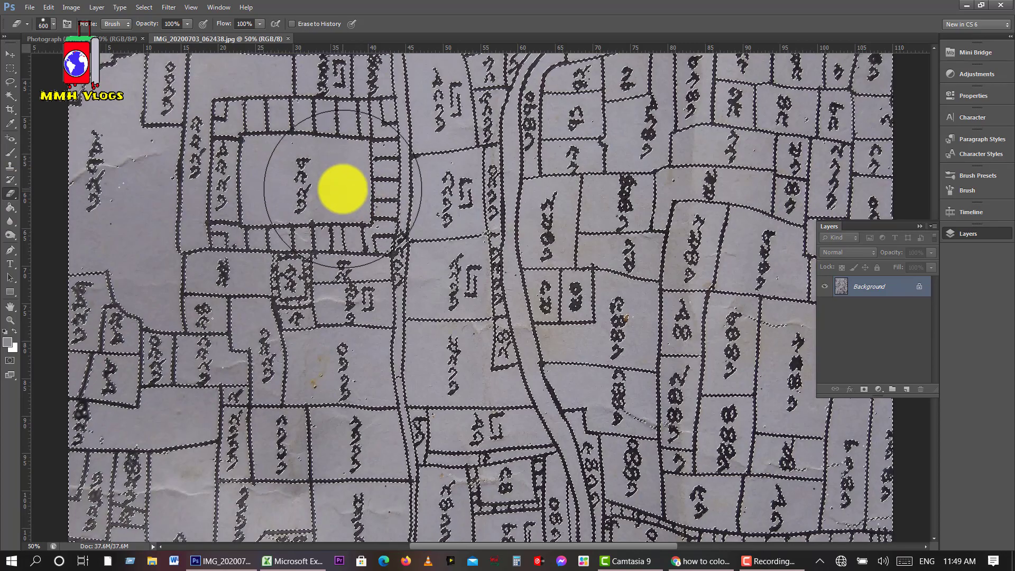
{"action": "key", "text": "ctrl+minus"}
{"action": "key", "text": "ctrl+minus"}
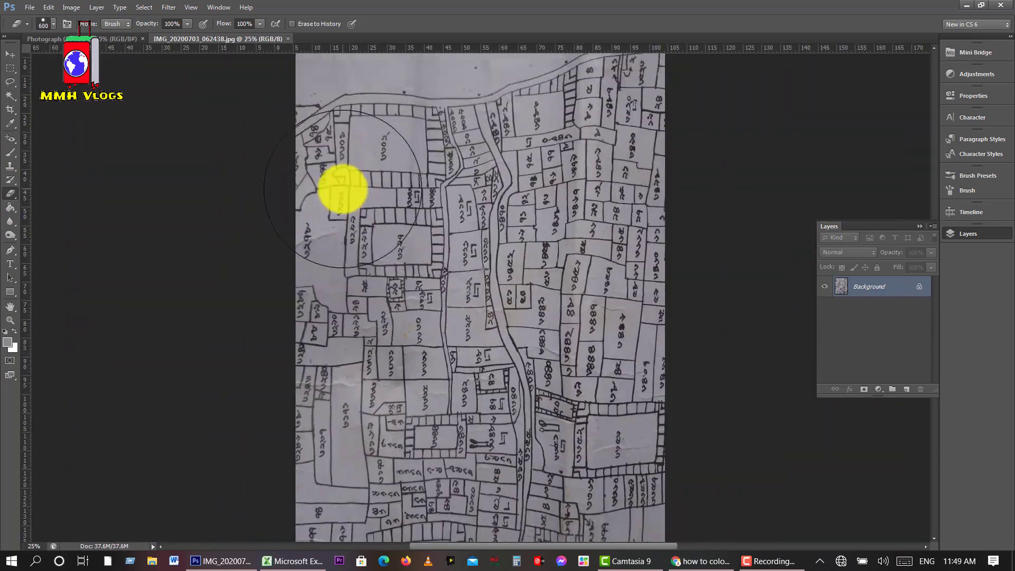
{"action": "key", "text": "ctrl+minus"}
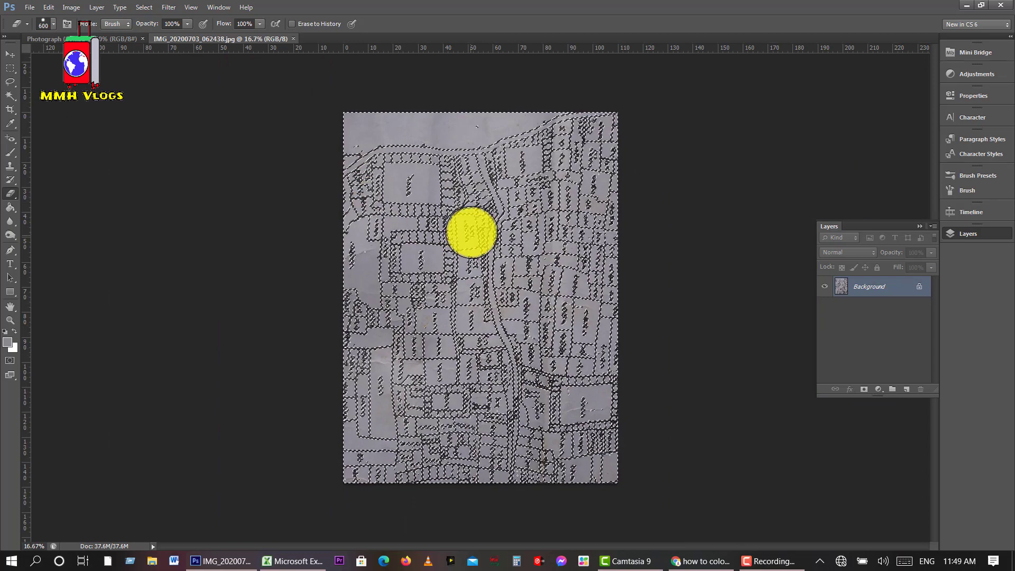
{"action": "mouse_move", "coordinate": [432, 133]}
{"action": "left_mouse_down"}
{"action": "mouse_move", "coordinate": [306, 129]}
{"action": "mouse_move", "coordinate": [713, 124]}
{"action": "mouse_move", "coordinate": [356, 174]}
{"action": "mouse_move", "coordinate": [547, 177]}
{"action": "left_mouse_up"}
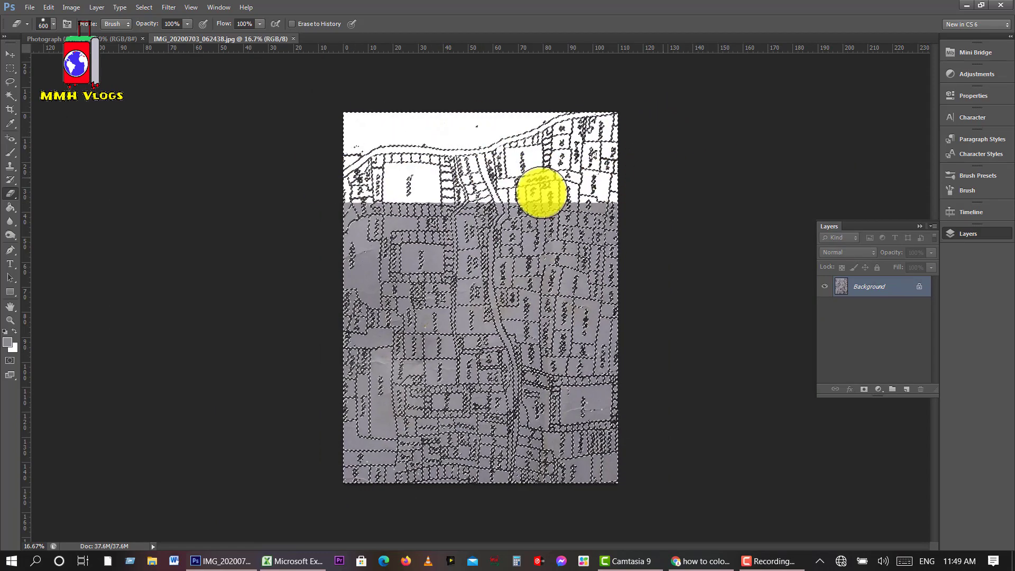
{"action": "mouse_move", "coordinate": [302, 222]}
{"action": "left_mouse_down"}
{"action": "mouse_move", "coordinate": [661, 220]}
{"action": "mouse_move", "coordinate": [367, 258]}
{"action": "mouse_move", "coordinate": [573, 271]}
{"action": "mouse_move", "coordinate": [505, 293]}
{"action": "left_mouse_up"}
{"action": "mouse_move", "coordinate": [324, 308]}
{"action": "left_mouse_down"}
{"action": "mouse_move", "coordinate": [684, 296]}
{"action": "mouse_move", "coordinate": [317, 341]}
{"action": "left_mouse_up"}
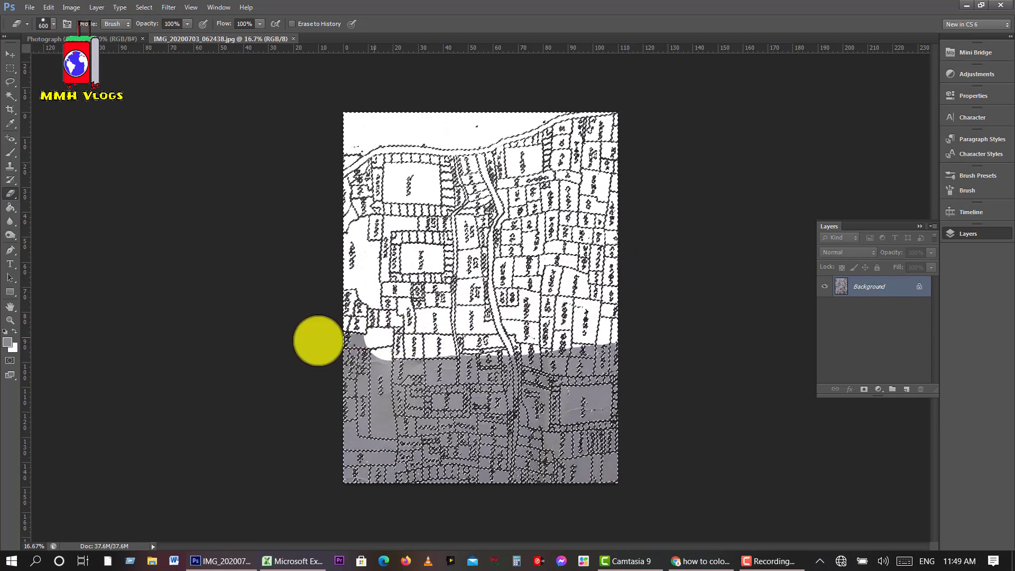
{"action": "mouse_move", "coordinate": [641, 344]}
{"action": "left_mouse_down"}
{"action": "mouse_move", "coordinate": [367, 369]}
{"action": "mouse_move", "coordinate": [577, 390]}
{"action": "left_mouse_up"}
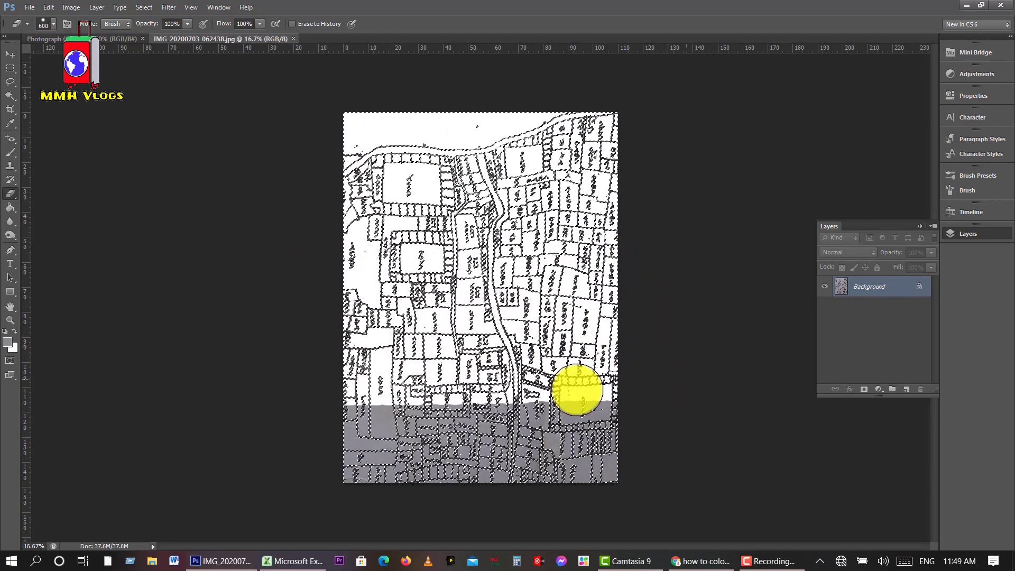
{"action": "mouse_move", "coordinate": [376, 404]}
{"action": "left_mouse_down"}
{"action": "mouse_move", "coordinate": [693, 410]}
{"action": "mouse_move", "coordinate": [283, 426]}
{"action": "mouse_move", "coordinate": [665, 439]}
{"action": "mouse_move", "coordinate": [320, 451]}
{"action": "mouse_move", "coordinate": [557, 455]}
{"action": "mouse_move", "coordinate": [614, 469]}
{"action": "mouse_move", "coordinate": [297, 462]}
{"action": "left_mouse_up"}
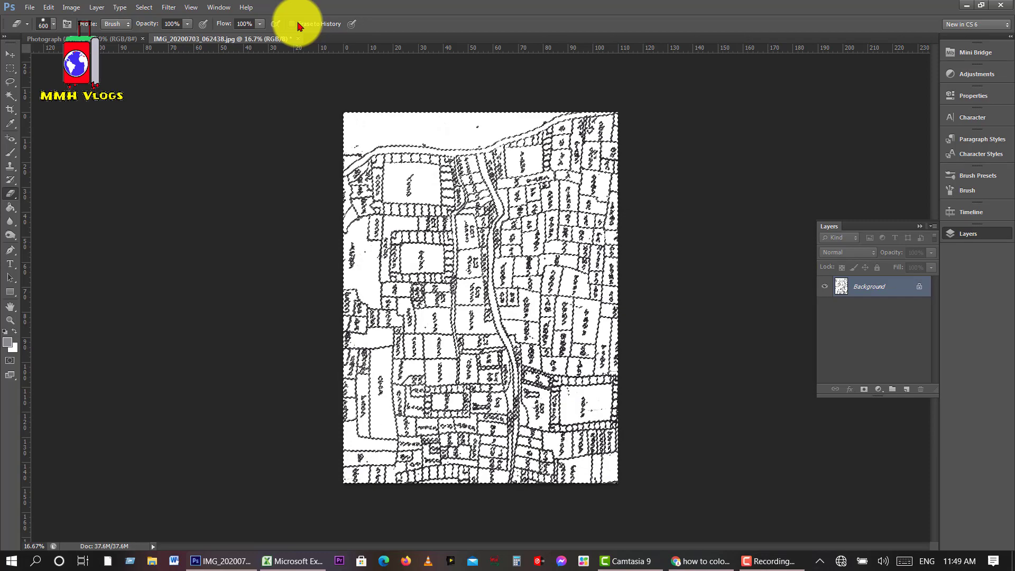
Step: Deselect, then erase the stray speck above the map's top road with a smaller eraser
{"action": "key", "text": "ctrl+d"}
{"action": "key", "text": "ctrl+plus"}
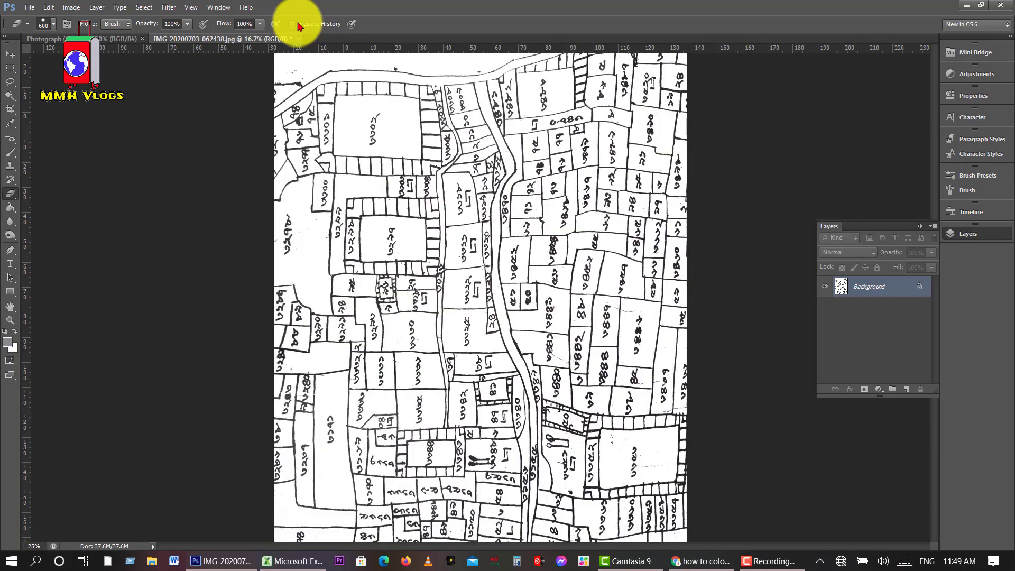
{"action": "key", "text": "ctrl+plus"}
{"action": "key", "text": "ctrl+plus"}
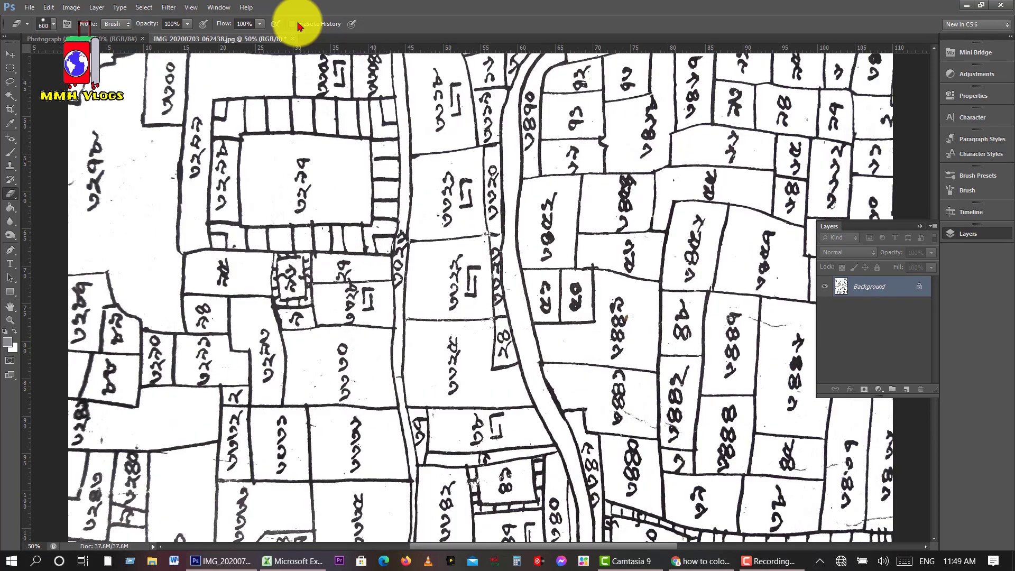
{"action": "scroll", "coordinate": [389, 352], "scroll_direction": "up", "scroll_amount": 3}
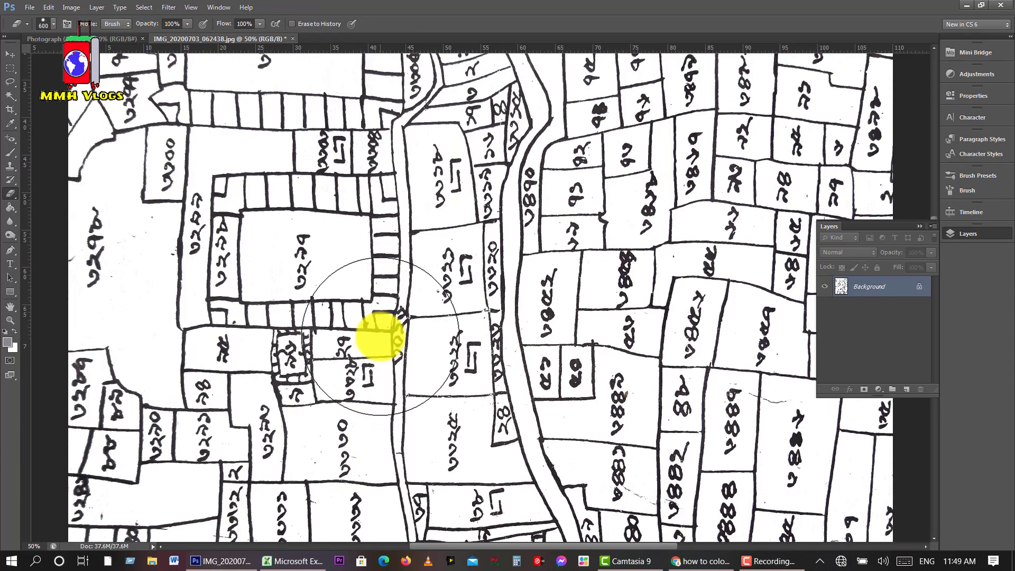
{"action": "scroll", "coordinate": [380, 338], "scroll_direction": "up", "scroll_amount": 2}
{"action": "scroll", "coordinate": [380, 335], "scroll_direction": "up", "scroll_amount": 2}
{"action": "scroll", "coordinate": [378, 335], "scroll_direction": "up", "scroll_amount": 2}
{"action": "scroll", "coordinate": [378, 335], "scroll_direction": "up", "scroll_amount": 2}
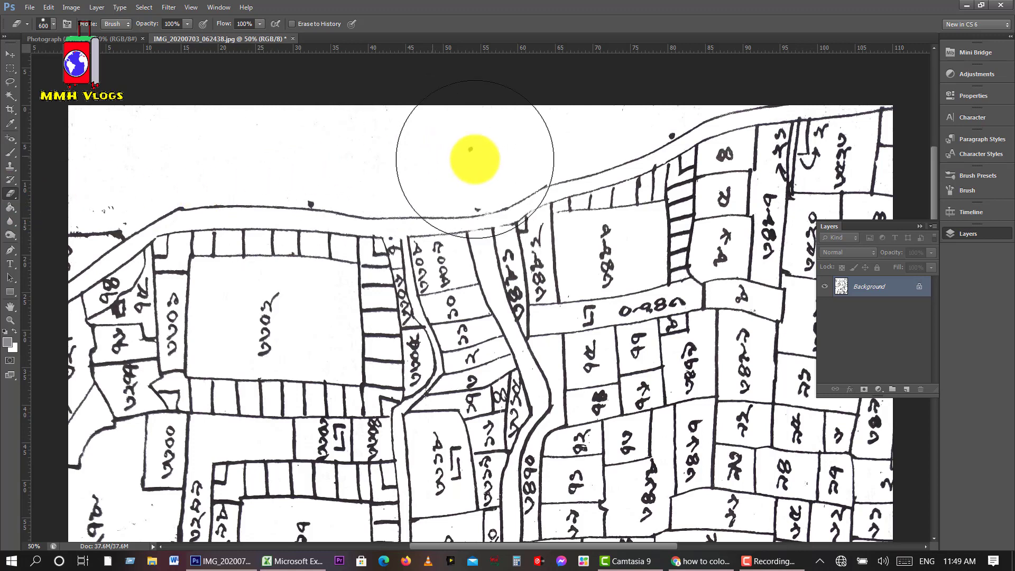
{"action": "key", "text": "bracketleft"}
{"action": "key", "text": "bracketleft"}
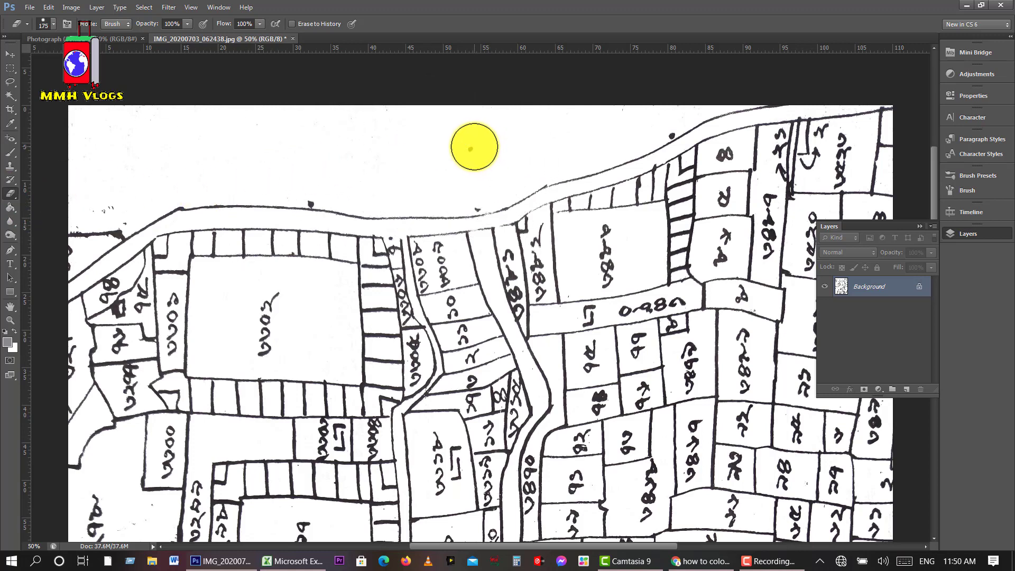
{"action": "left_click", "coordinate": [470, 147]}
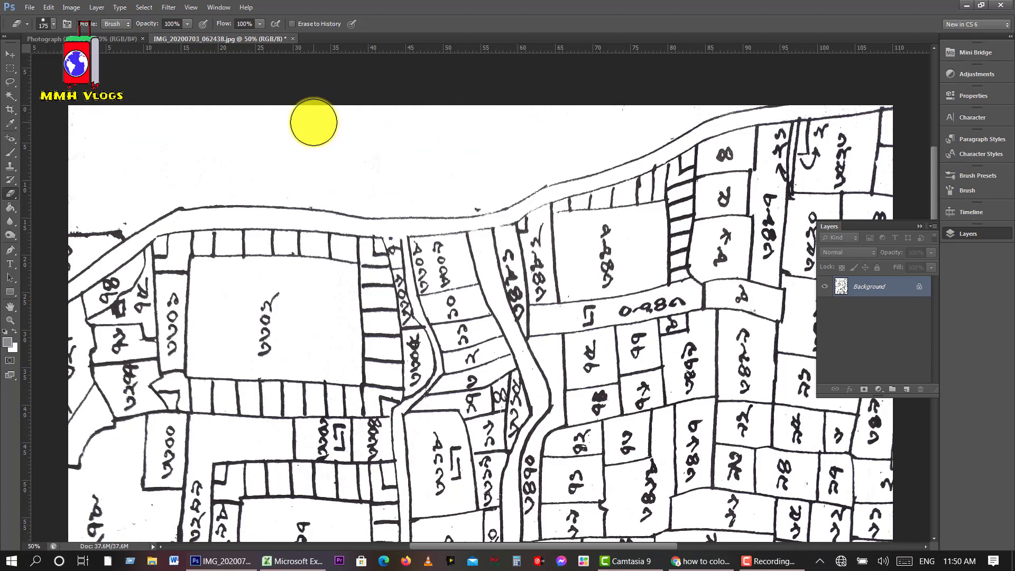
{"action": "key", "text": "ctrl+minus"}
{"action": "key", "text": "ctrl+minus"}
{"action": "key", "text": "ctrl+minus"}
{"action": "key", "text": "ctrl+minus"}
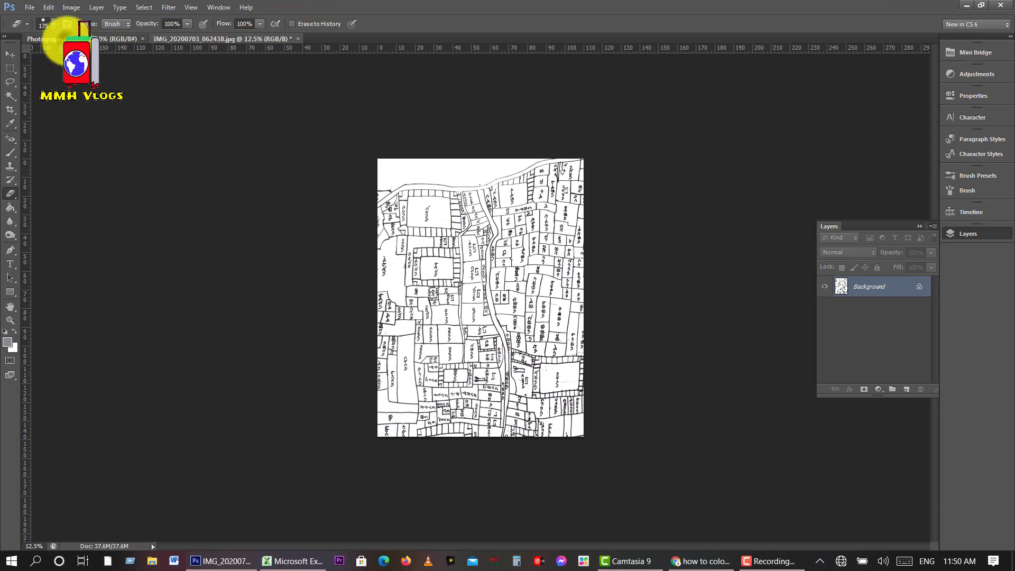
Step: Switch to the Photograph (10).jpg document and select the Move tool
{"action": "left_click", "coordinate": [59, 39]}
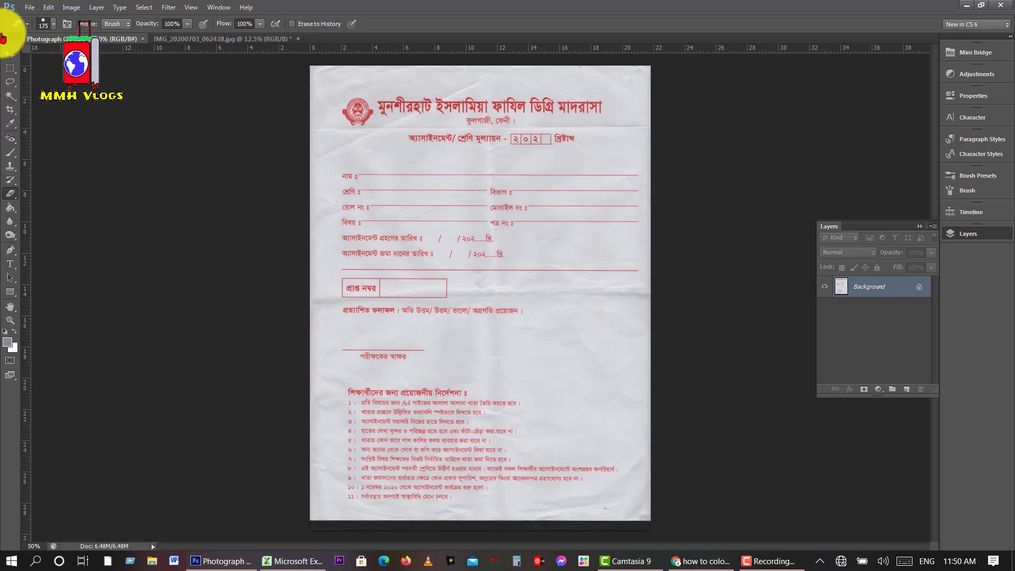
{"action": "left_click", "coordinate": [10, 55]}
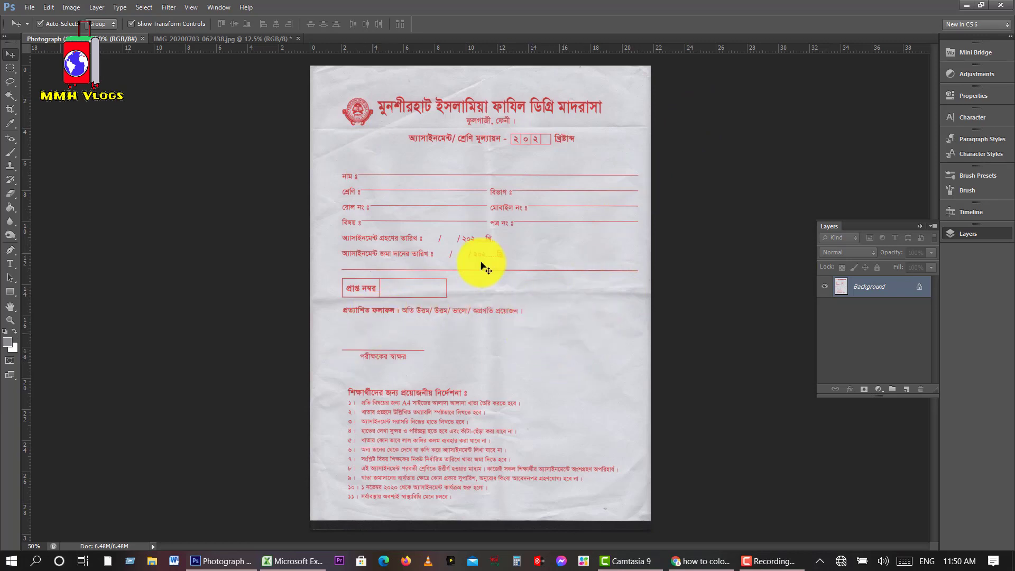
Step: In Color Range, sample the form's red lines and header text, then accept the selection
{"action": "left_click", "coordinate": [145, 8]}
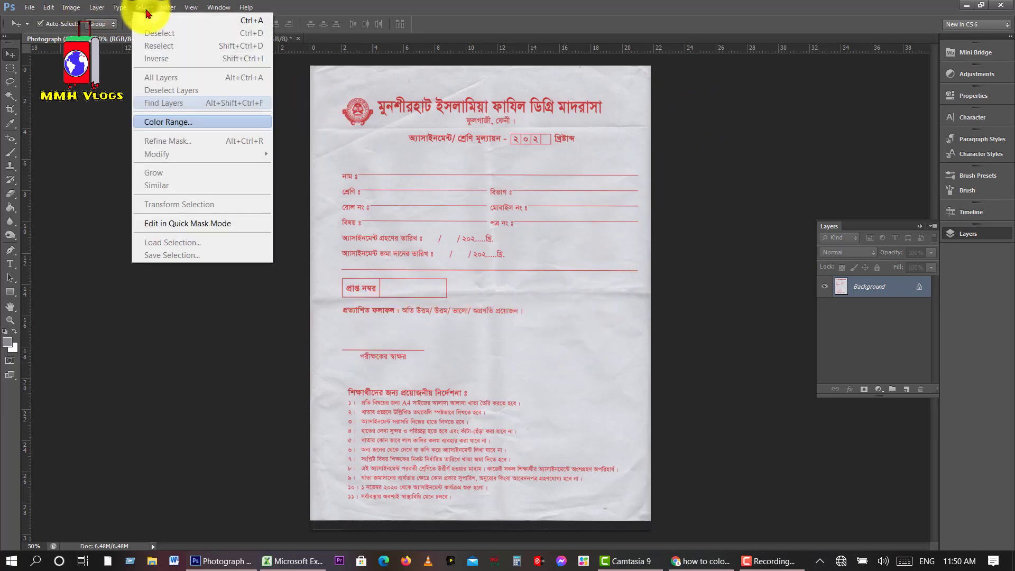
{"action": "left_click", "coordinate": [190, 124]}
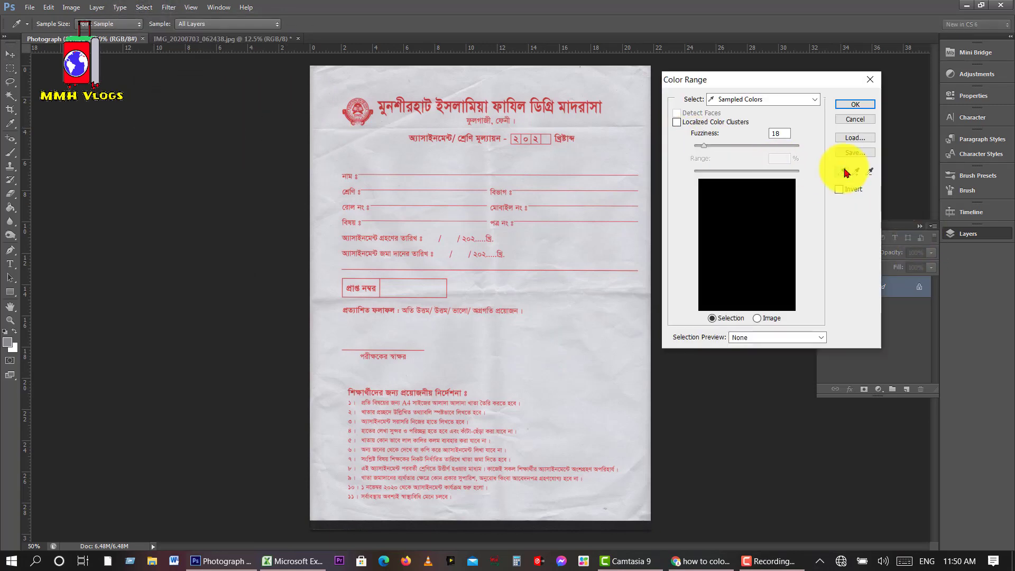
{"action": "left_click", "coordinate": [856, 172]}
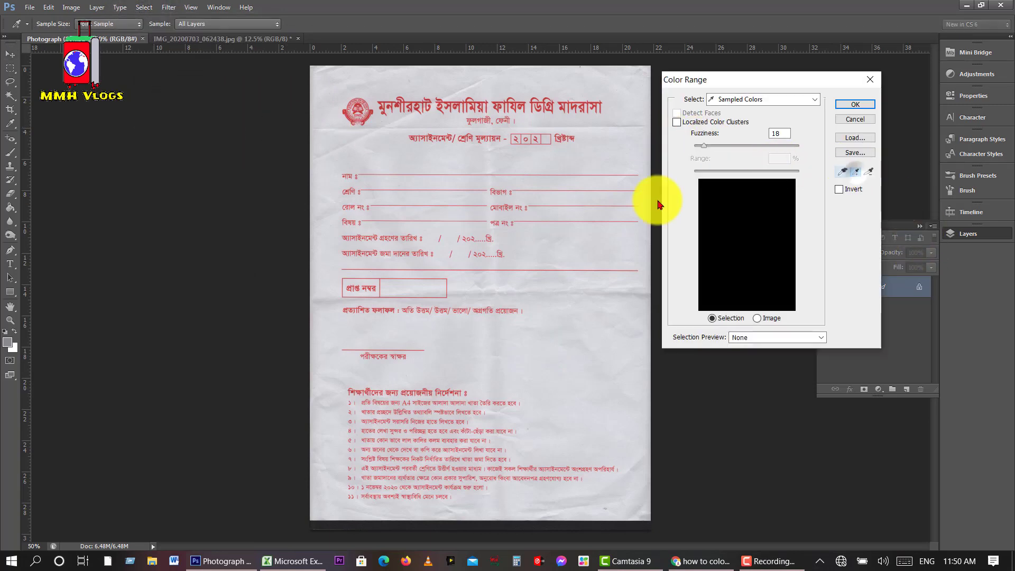
{"action": "left_click", "coordinate": [492, 279]}
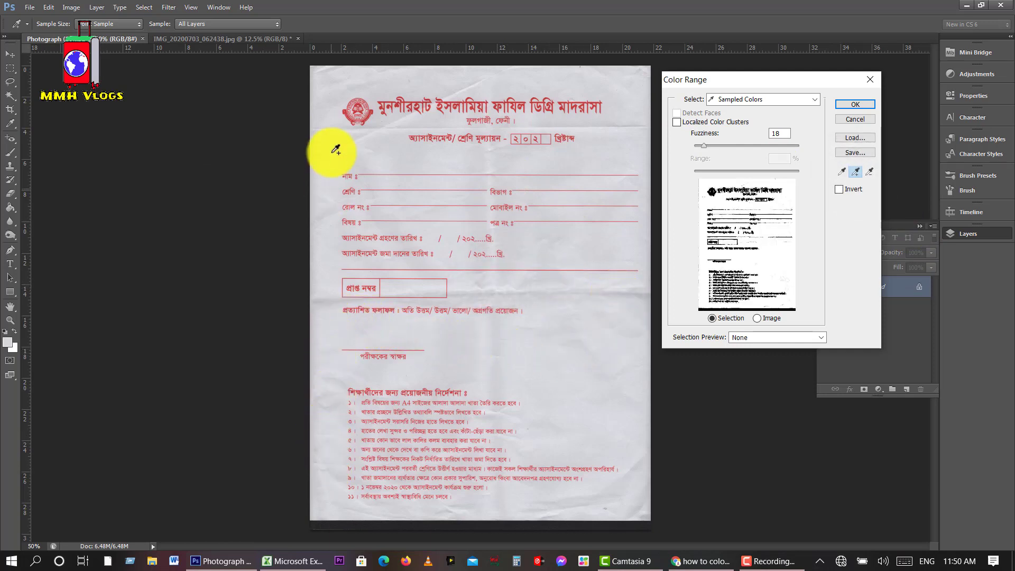
{"action": "left_click", "coordinate": [332, 66]}
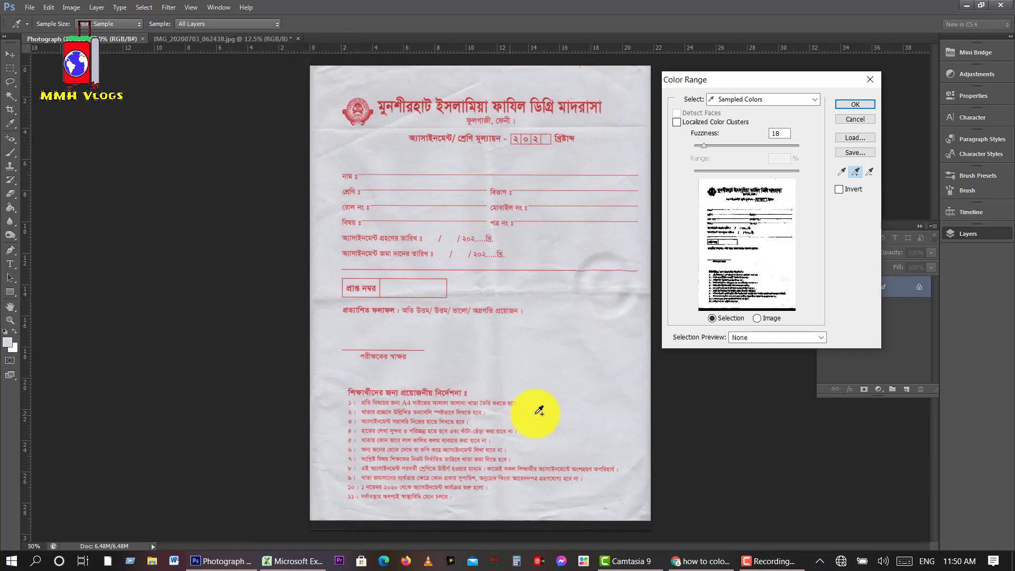
{"action": "left_click", "coordinate": [857, 105]}
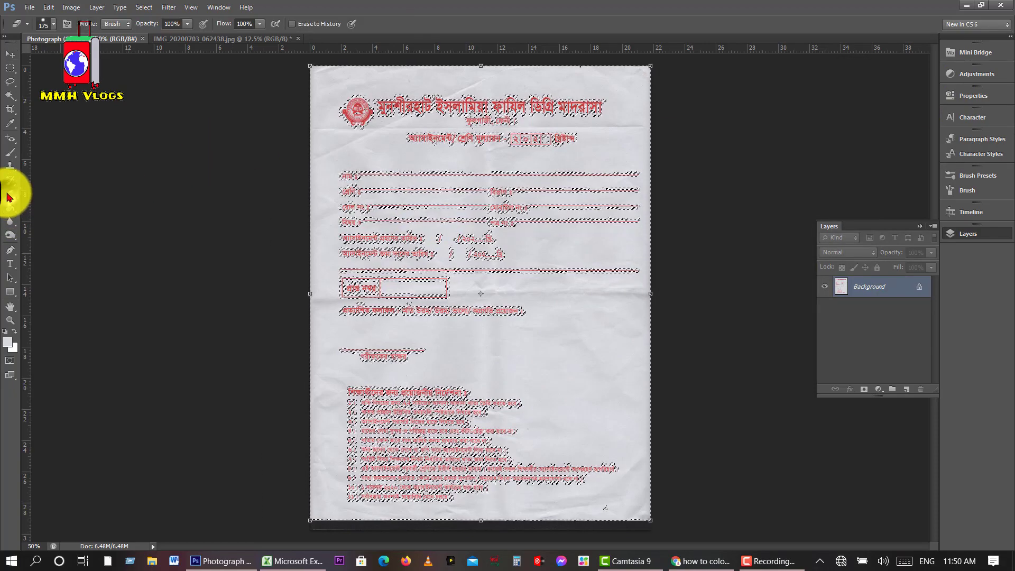
Step: Erase the form's grey paper with a 300 px eraser, then deselect
{"action": "left_click_drag", "start_coordinate": [7, 198], "coordinate": [41, 191]}
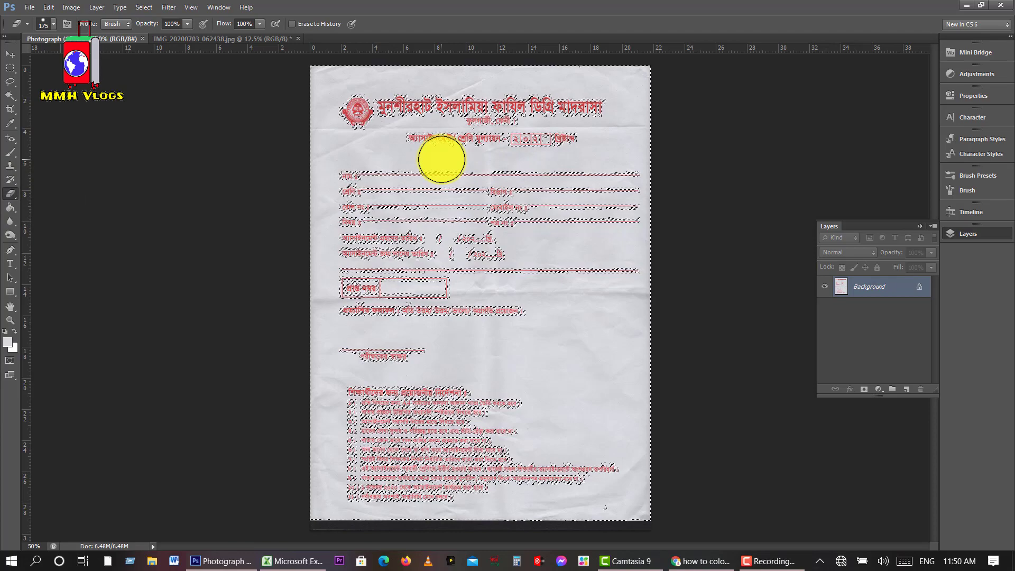
{"action": "key", "text": "bracketright"}
{"action": "key", "text": "bracketright"}
{"action": "key", "text": "bracketright"}
{"action": "mouse_move", "coordinate": [389, 151]}
{"action": "left_mouse_down"}
{"action": "mouse_move", "coordinate": [521, 140]}
{"action": "mouse_move", "coordinate": [493, 125]}
{"action": "mouse_move", "coordinate": [261, 97]}
{"action": "mouse_move", "coordinate": [625, 74]}
{"action": "mouse_move", "coordinate": [369, 141]}
{"action": "mouse_move", "coordinate": [625, 195]}
{"action": "mouse_move", "coordinate": [275, 211]}
{"action": "mouse_move", "coordinate": [661, 228]}
{"action": "mouse_move", "coordinate": [243, 281]}
{"action": "mouse_move", "coordinate": [709, 301]}
{"action": "mouse_move", "coordinate": [265, 365]}
{"action": "mouse_move", "coordinate": [679, 385]}
{"action": "mouse_move", "coordinate": [272, 412]}
{"action": "mouse_move", "coordinate": [643, 417]}
{"action": "mouse_move", "coordinate": [244, 483]}
{"action": "mouse_move", "coordinate": [674, 483]}
{"action": "mouse_move", "coordinate": [391, 498]}
{"action": "left_mouse_up"}
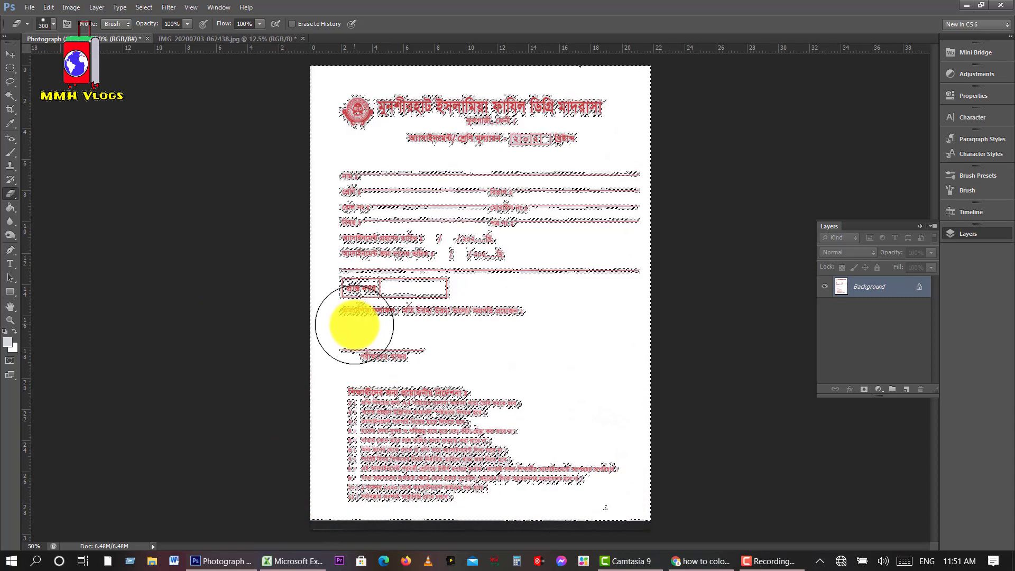
{"action": "key", "text": "ctrl+d"}
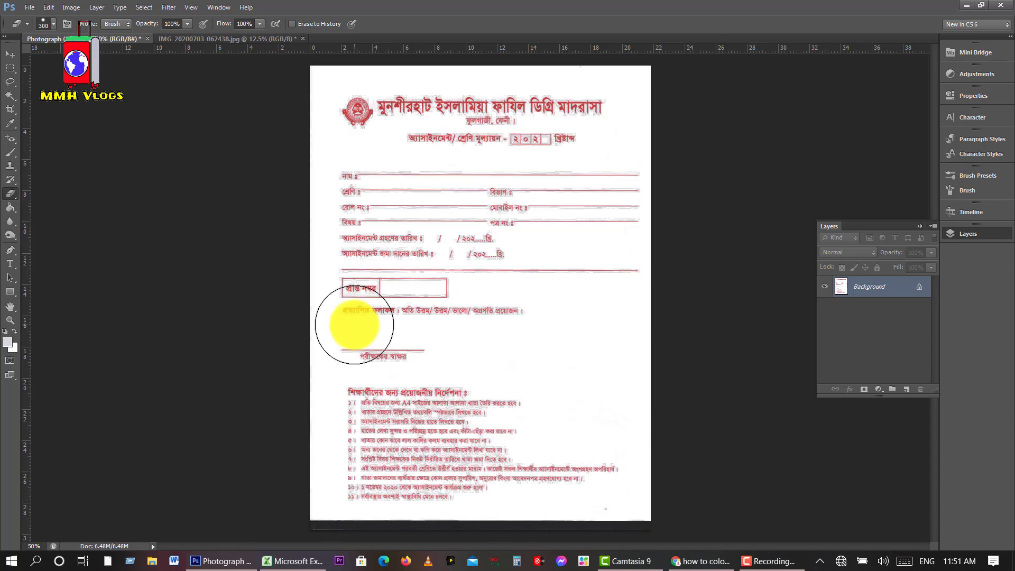
{"action": "scroll", "coordinate": [354, 325], "scroll_direction": "up", "scroll_amount": 2}
{"action": "scroll", "coordinate": [357, 322], "scroll_direction": "up", "scroll_amount": 1}
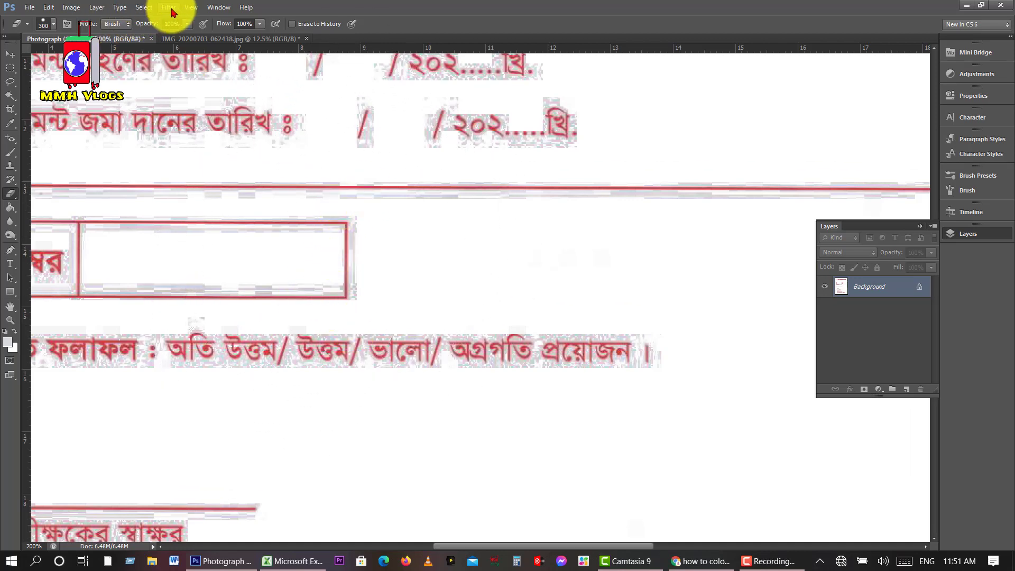
Step: In Color Range, sample the red box outline, text and faint slash mark, then confirm
{"action": "left_click", "coordinate": [140, 7]}
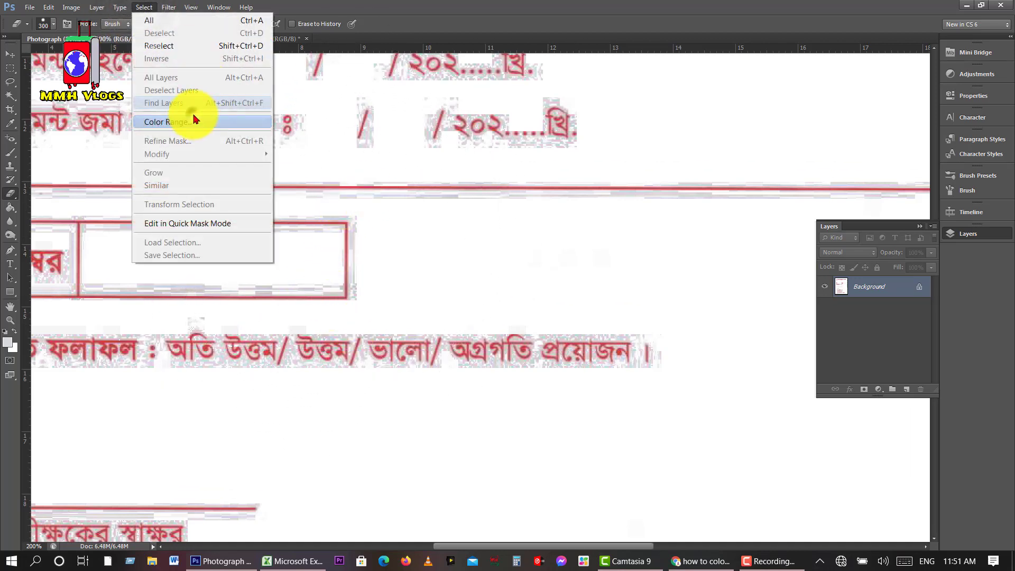
{"action": "left_click", "coordinate": [194, 122]}
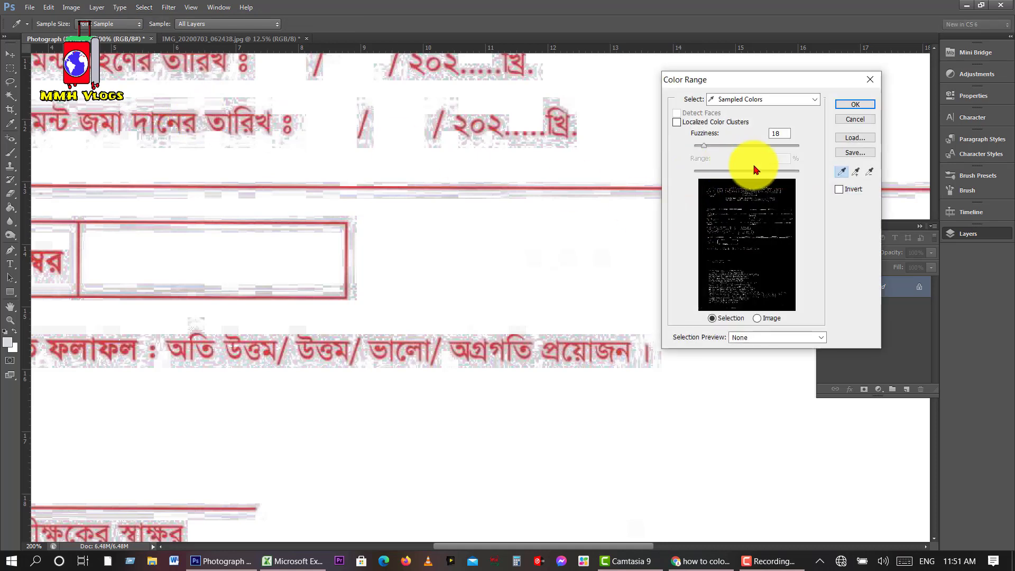
{"action": "left_click", "coordinate": [856, 173]}
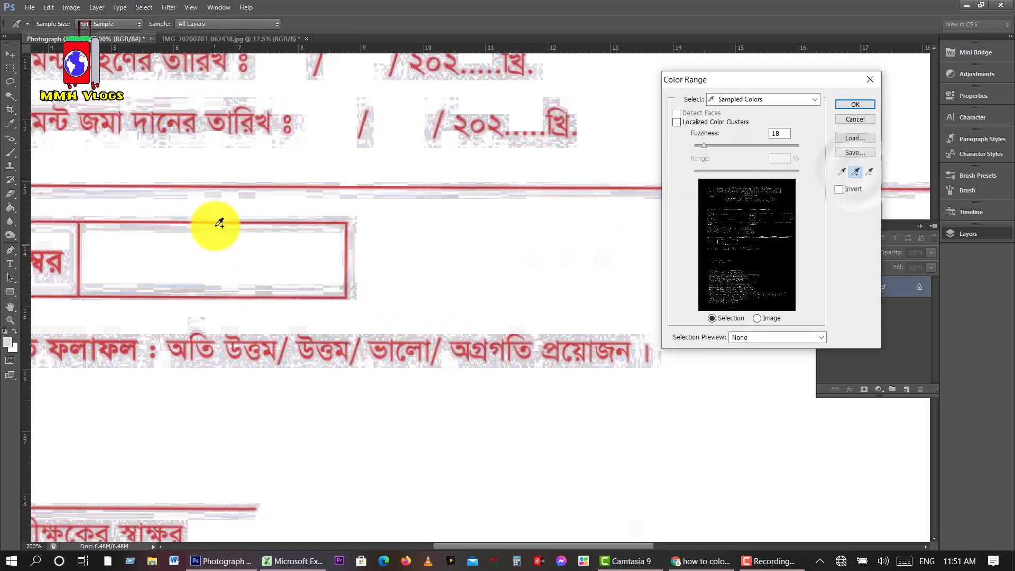
{"action": "left_click", "coordinate": [146, 284]}
{"action": "left_click", "coordinate": [190, 284]}
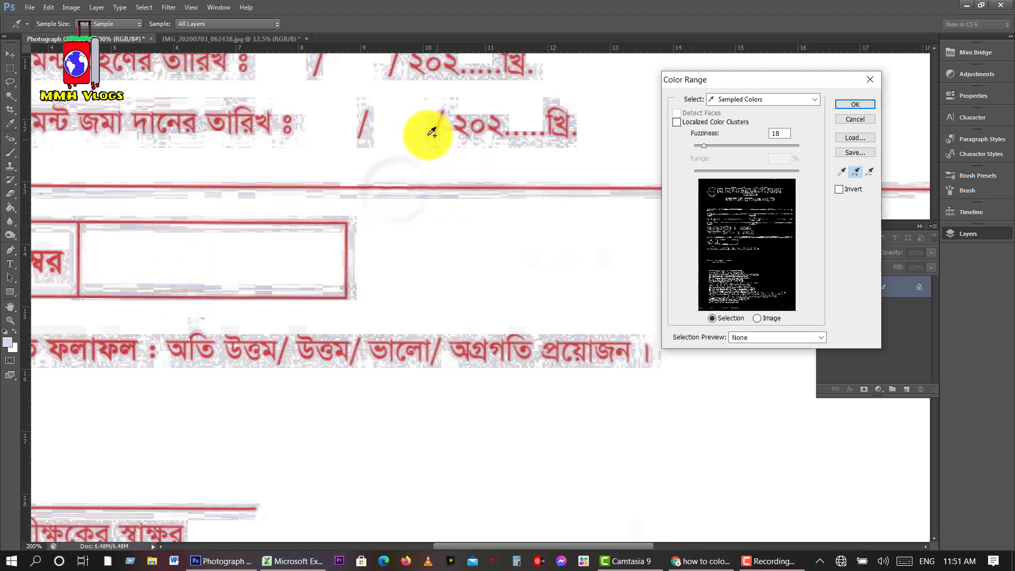
{"action": "left_click", "coordinate": [368, 128]}
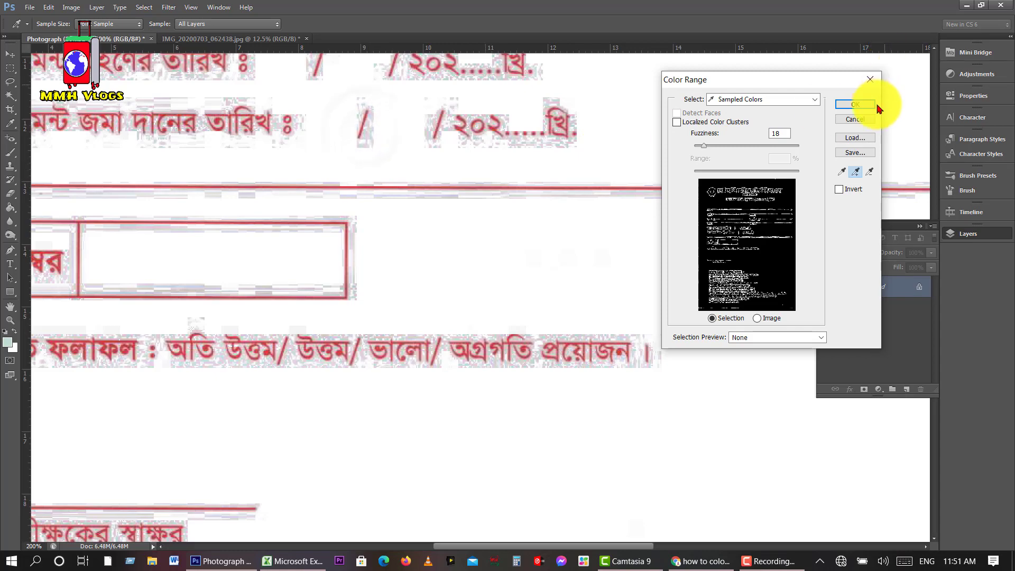
{"action": "left_click", "coordinate": [857, 110]}
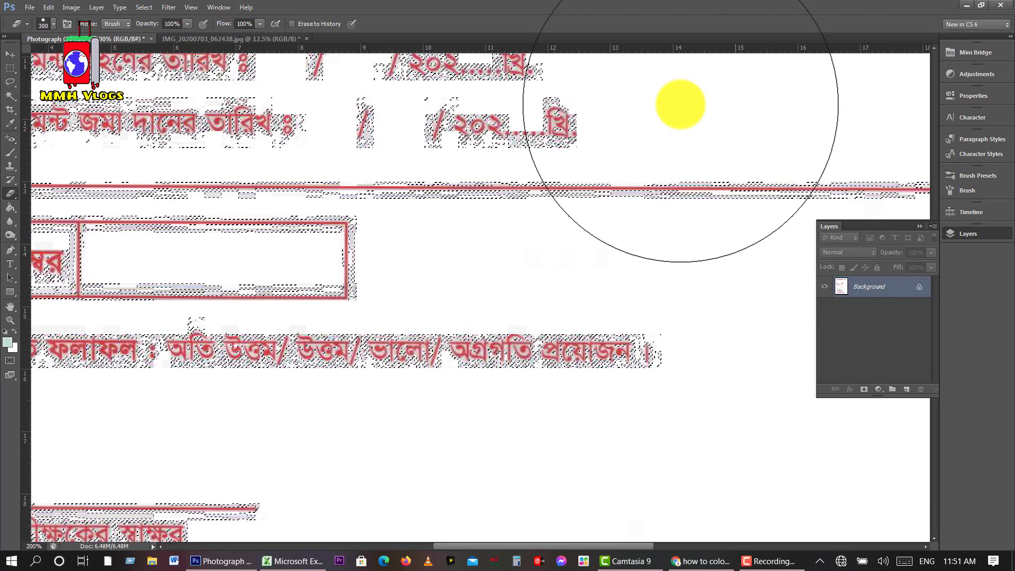
Step: Erase the leftover grey background around the whole red form and deselect
{"action": "key", "text": "ctrl+minus"}
{"action": "key", "text": "ctrl+minus"}
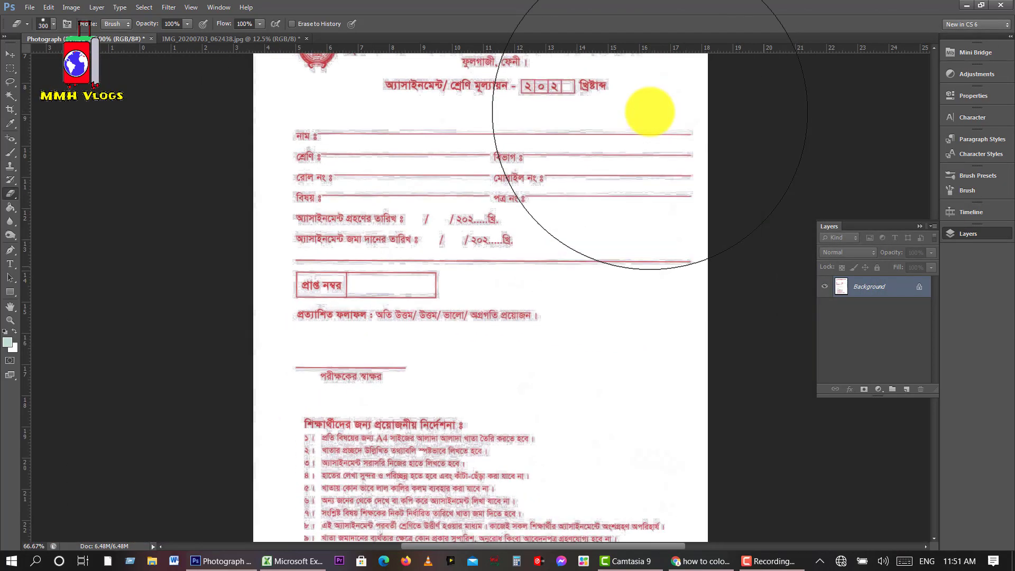
{"action": "key", "text": "ctrl+minus"}
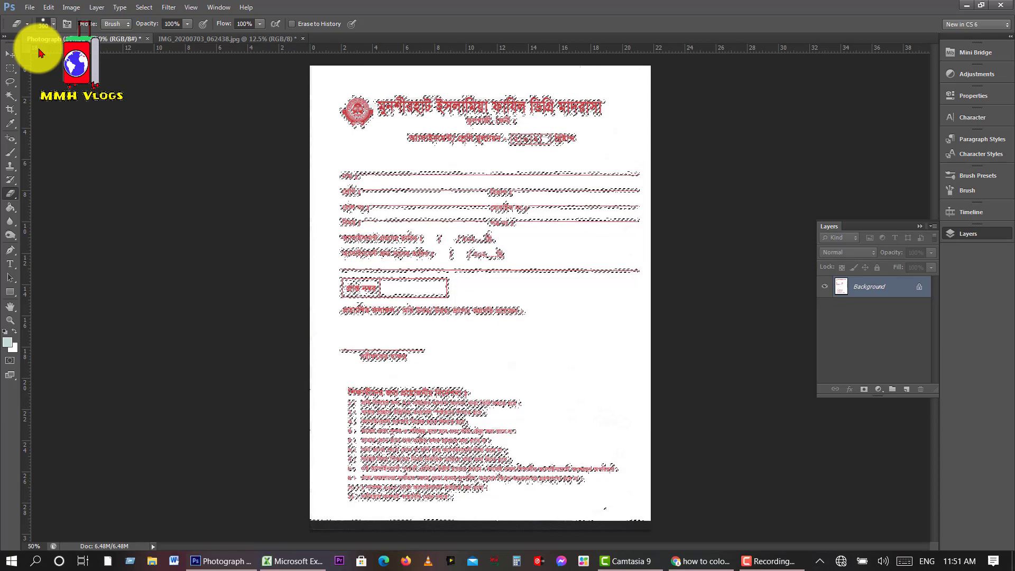
{"action": "key", "text": "ctrl+d"}
Step: Touch up remaining grey specks between the form fields with a smaller eraser
{"action": "key", "text": "ctrl+plus"}
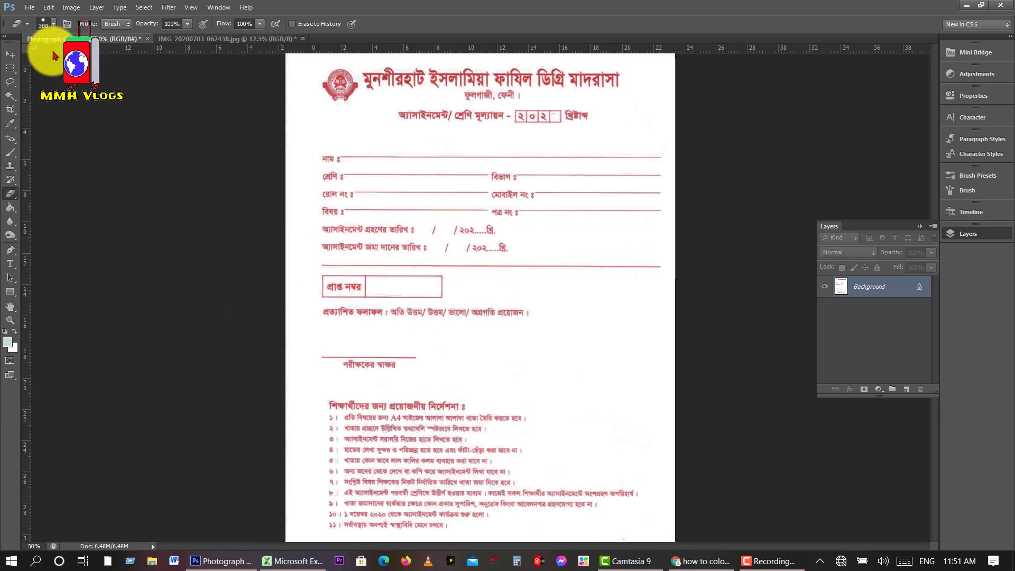
{"action": "key", "text": "ctrl+plus"}
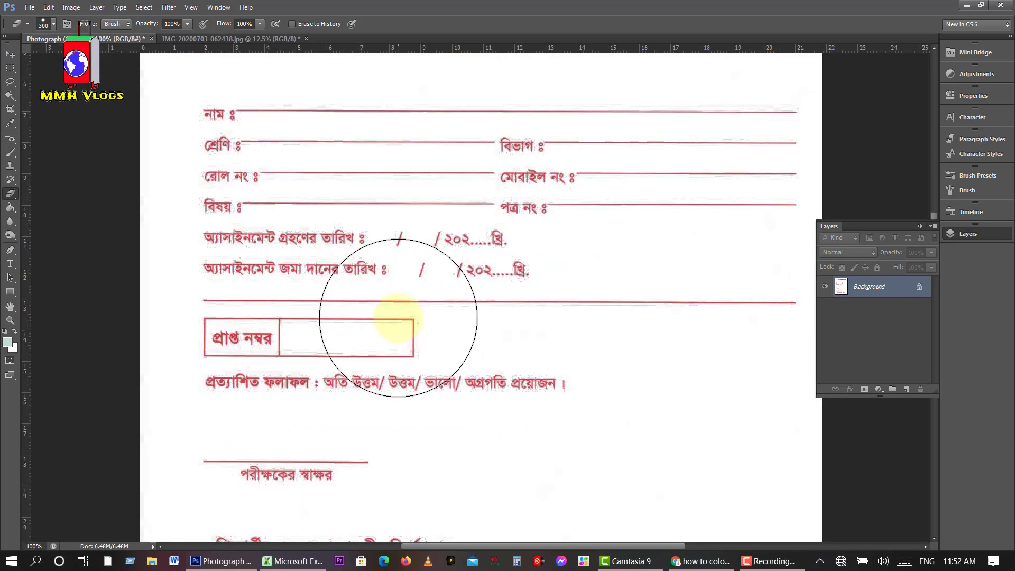
{"action": "key", "text": "ctrl+plus"}
{"action": "scroll", "coordinate": [204, 380], "scroll_direction": "up", "scroll_amount": 2}
{"action": "scroll", "coordinate": [509, 294], "scroll_direction": "up", "scroll_amount": 2}
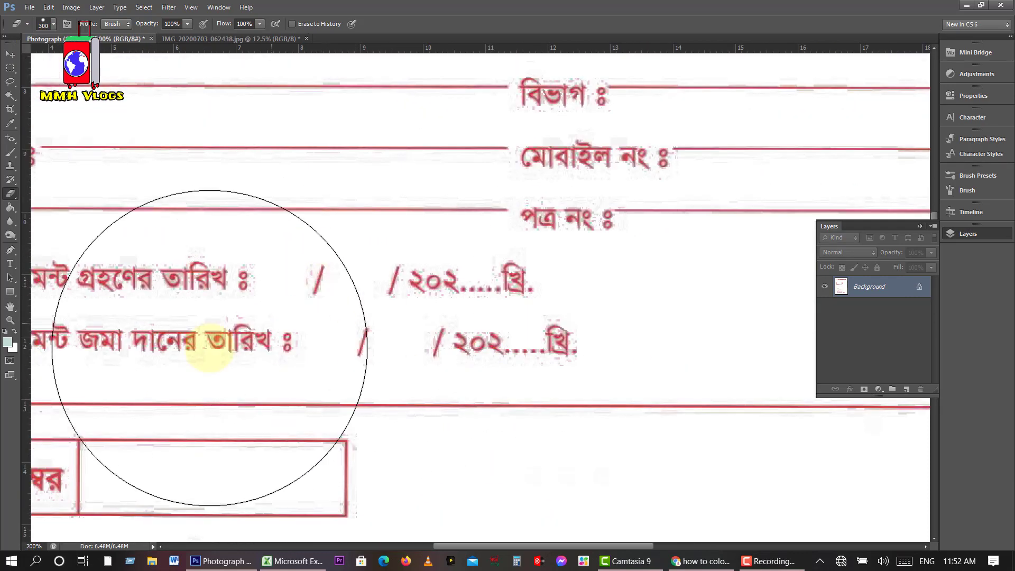
{"action": "key", "text": "bracketleft"}
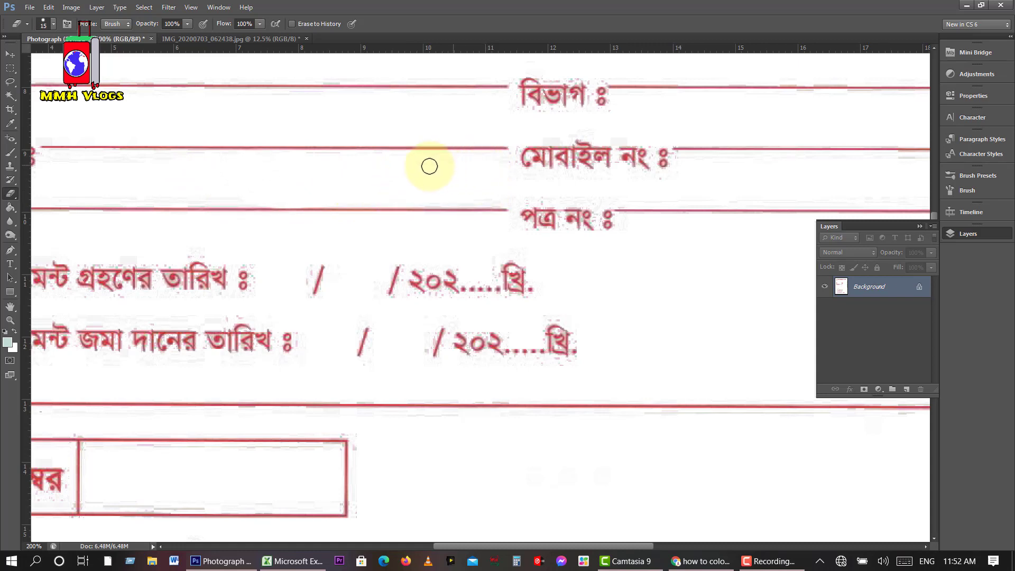
{"action": "key", "text": "ctrl+minus"}
{"action": "key", "text": "ctrl+minus"}
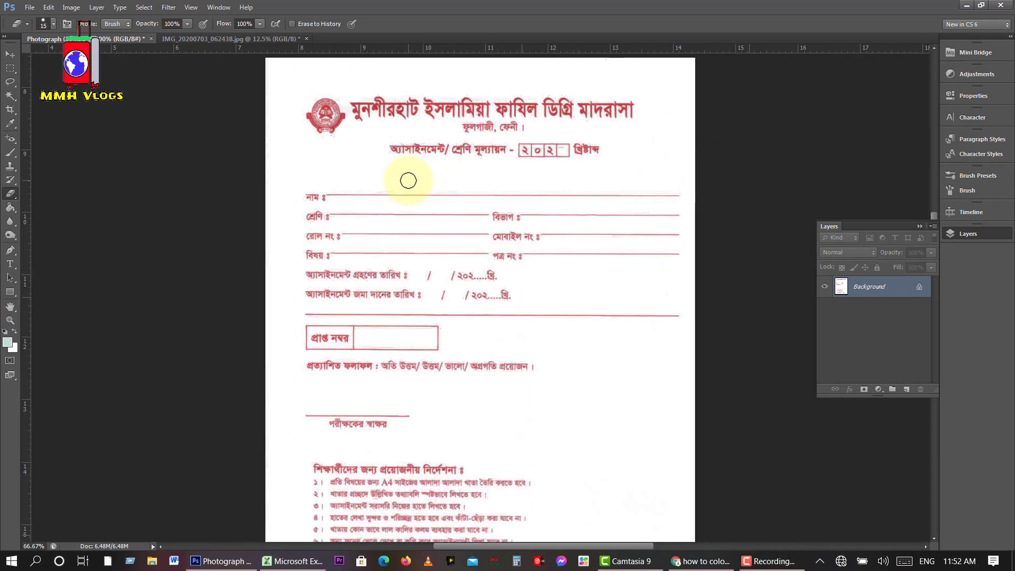
{"action": "key", "text": "ctrl+minus"}
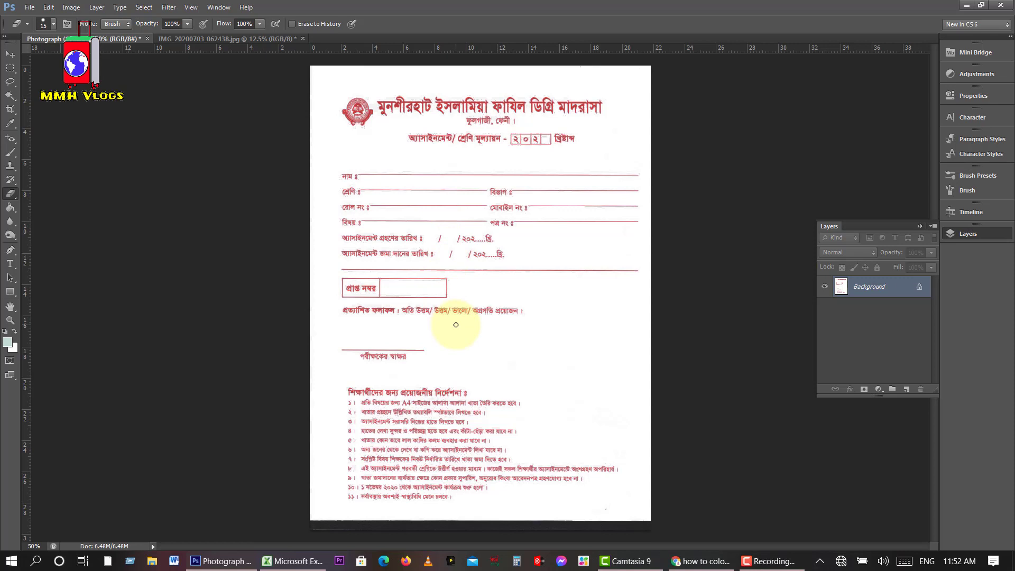
Step: Open the File > Print settings for the cleaned assignment form
{"action": "left_click", "coordinate": [29, 8]}
{"action": "left_click", "coordinate": [62, 325]}
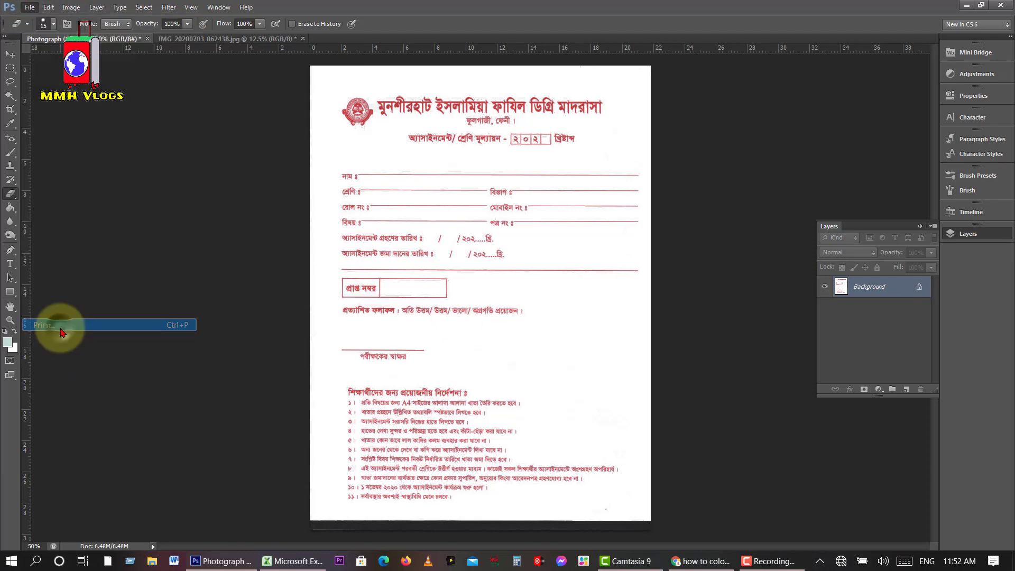